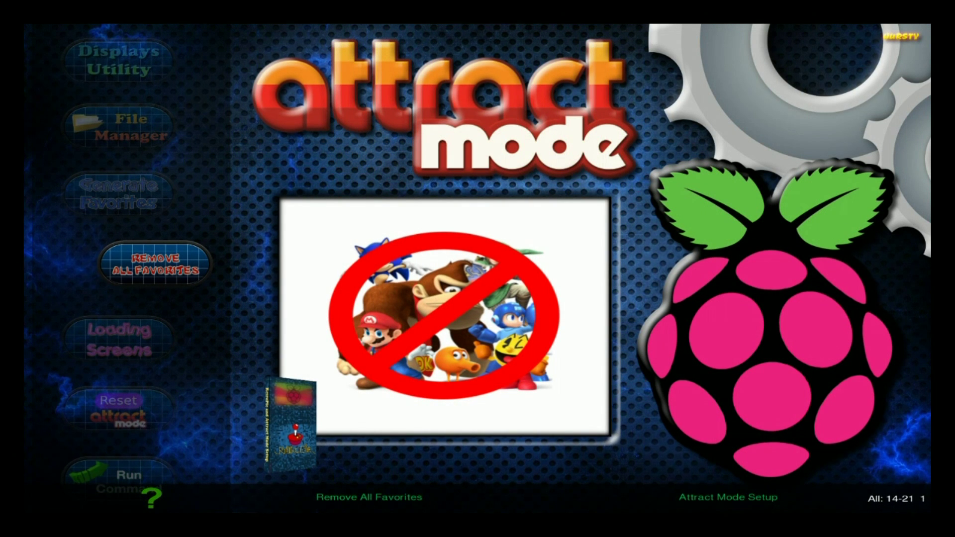
# Step: Leave setup and confirm the Favorites display holds no games
pyautogui.press('Escape')
pyautogui.press('Down')
pyautogui.press('Return')
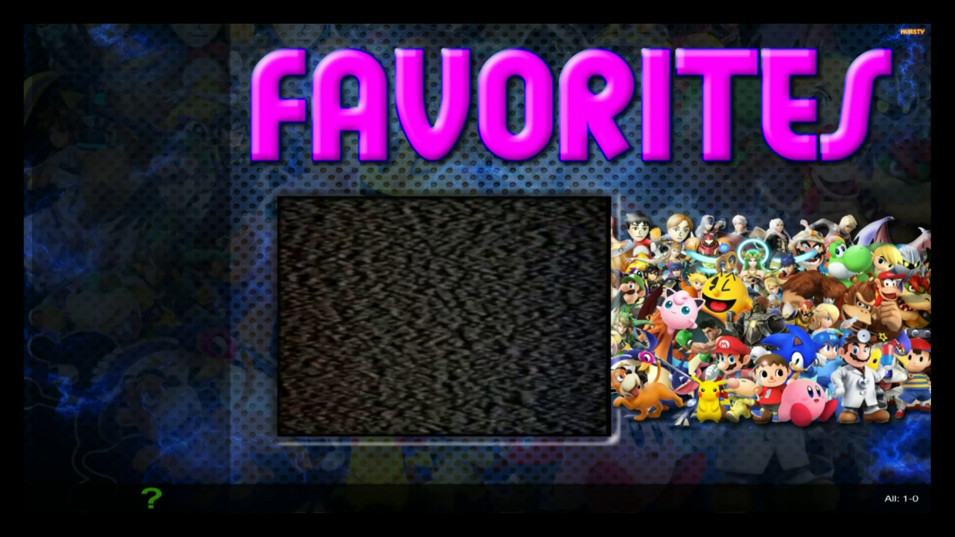
pyautogui.press('Escape')
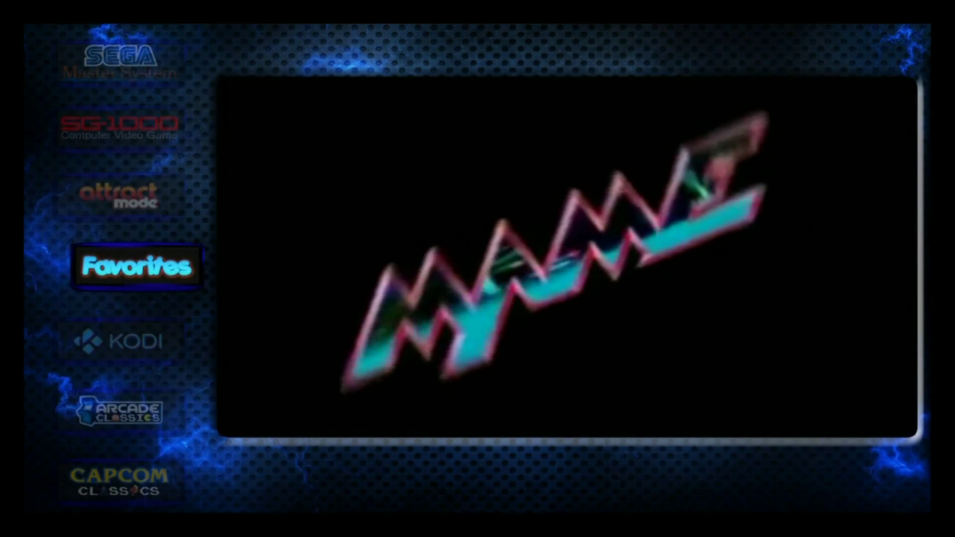
# Step: Select the attract mode entry on the system wheel and bring up the Configure menu
pyautogui.press('Up')
pyautogui.press('Up')
pyautogui.press('Up')
pyautogui.press('Up')
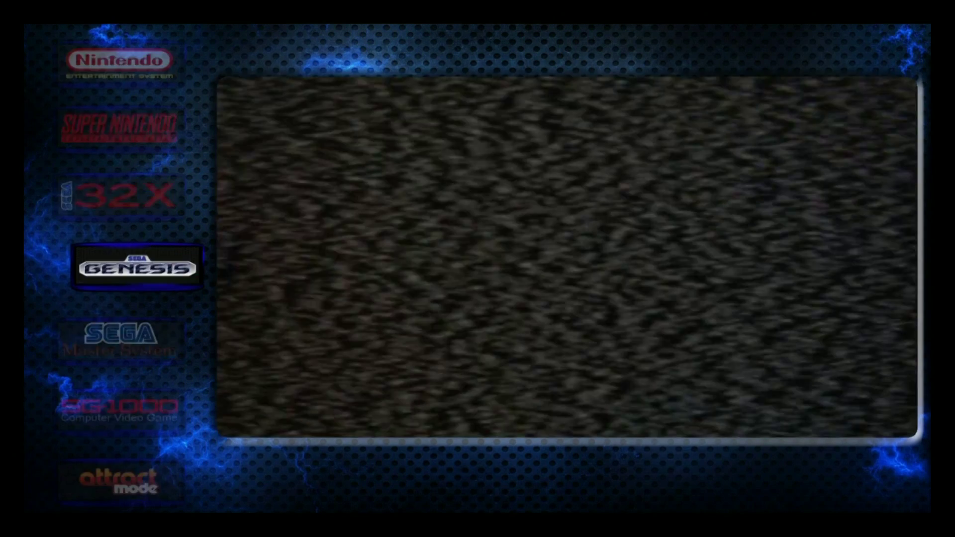
pyautogui.press('Down')
pyautogui.press('Down')
pyautogui.press('Down')
pyautogui.press('Return')
pyautogui.press('Up')
pyautogui.press('Up')
pyautogui.press('Up')
pyautogui.press('Up')
pyautogui.press('Up')
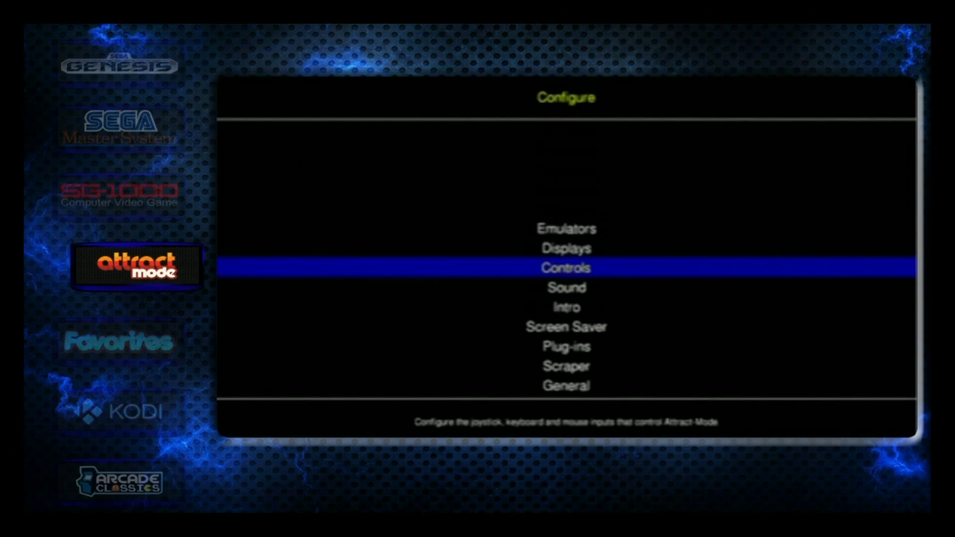
# Step: Open the Add/Remove Favourite mapping under Configure > Controls
pyautogui.press('Return')
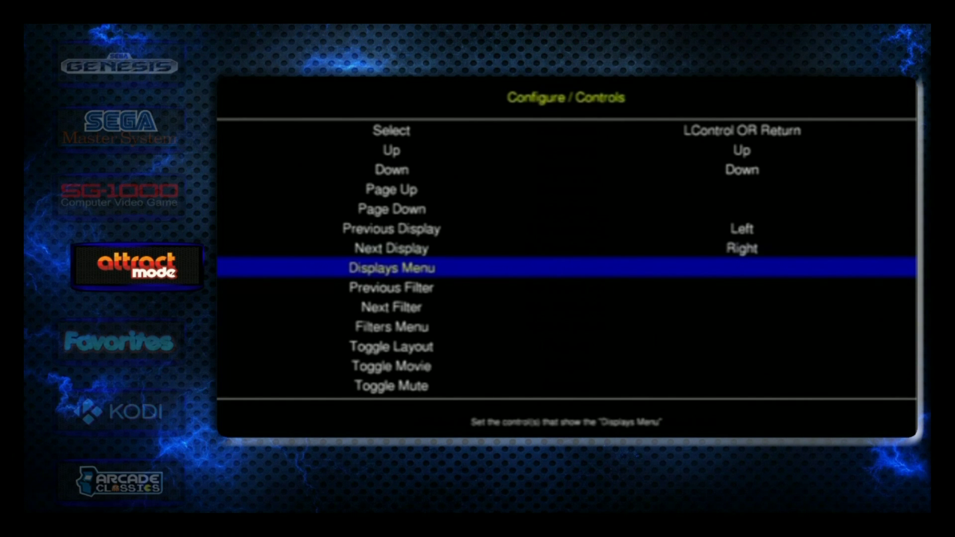
pyautogui.press('Up')
pyautogui.press('Up')
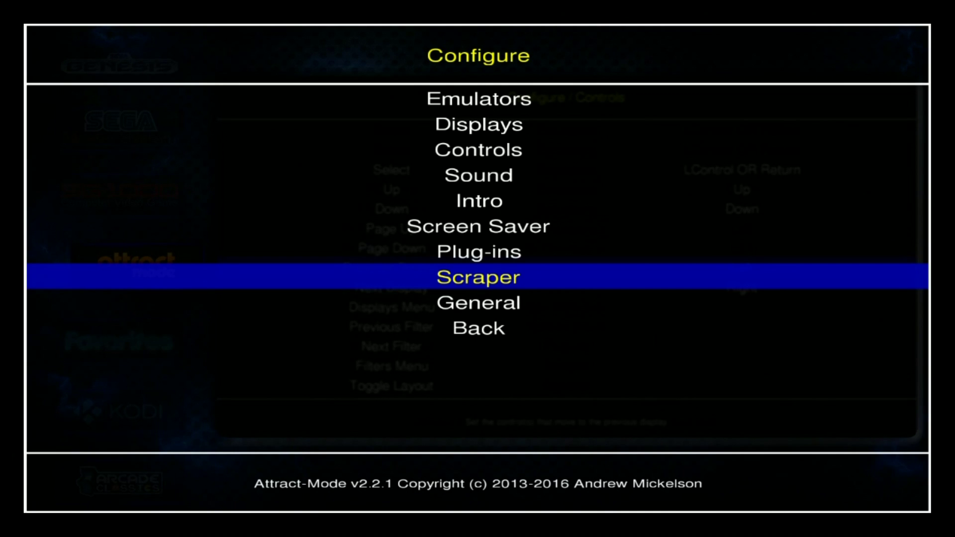
pyautogui.press('Up')
pyautogui.press('Up')
pyautogui.press('Up')
pyautogui.press('Up')
pyautogui.press('Up')
pyautogui.press('Return')
pyautogui.press('Down')
pyautogui.press('Down')
pyautogui.press('Down')
pyautogui.press('Down')
pyautogui.press('Down')
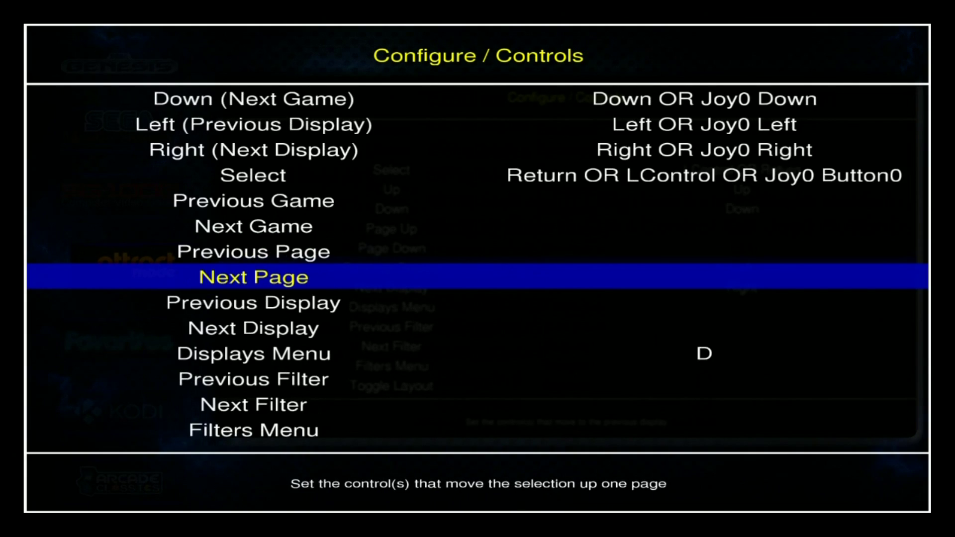
pyautogui.press('Down')
pyautogui.press('Down')
pyautogui.press('Down')
pyautogui.press('Down')
pyautogui.press('Down')
pyautogui.press('Down')
pyautogui.press('Down')
pyautogui.press('Down')
pyautogui.press('Down')
pyautogui.press('Down')
pyautogui.press('Down')
pyautogui.press('Down')
pyautogui.press('Down')
pyautogui.press('Down')
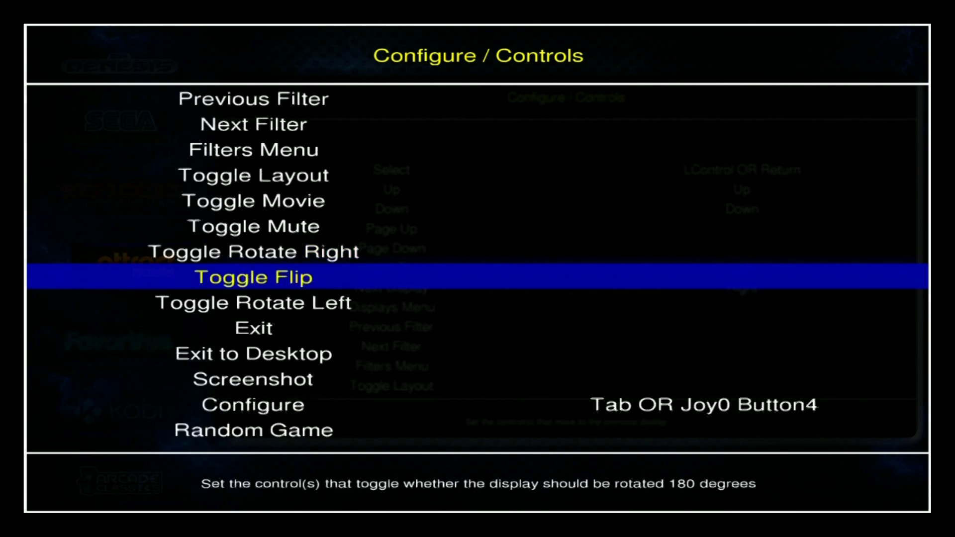
pyautogui.press('Down')
pyautogui.press('Down')
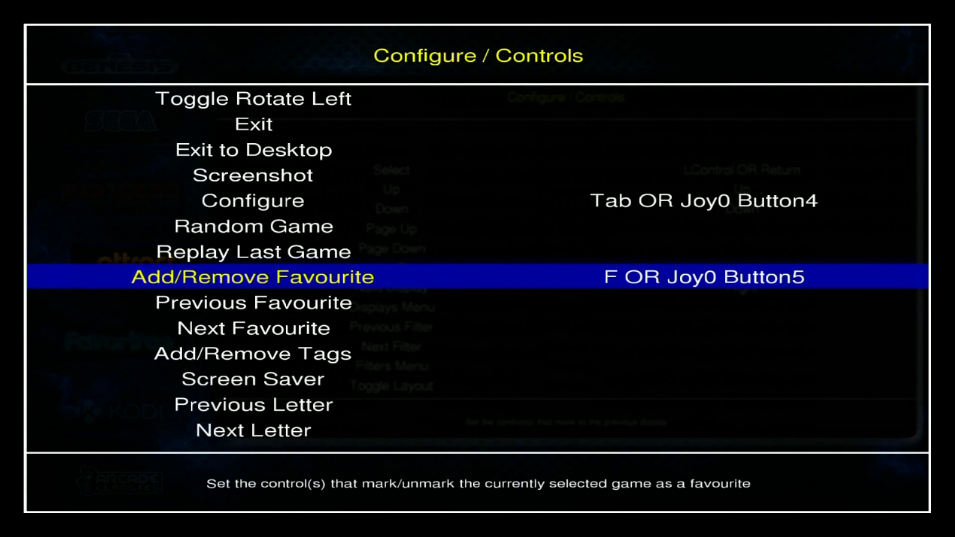
pyautogui.press('Return')
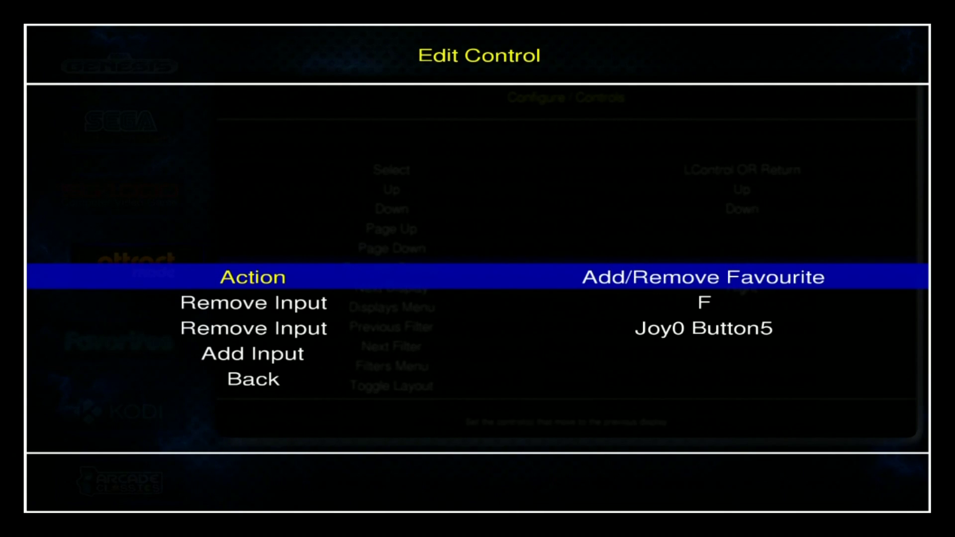
# Step: Review its two inputs, F and Joy0 Button5, and go Back unchanged
pyautogui.press('Down')
pyautogui.press('Down')
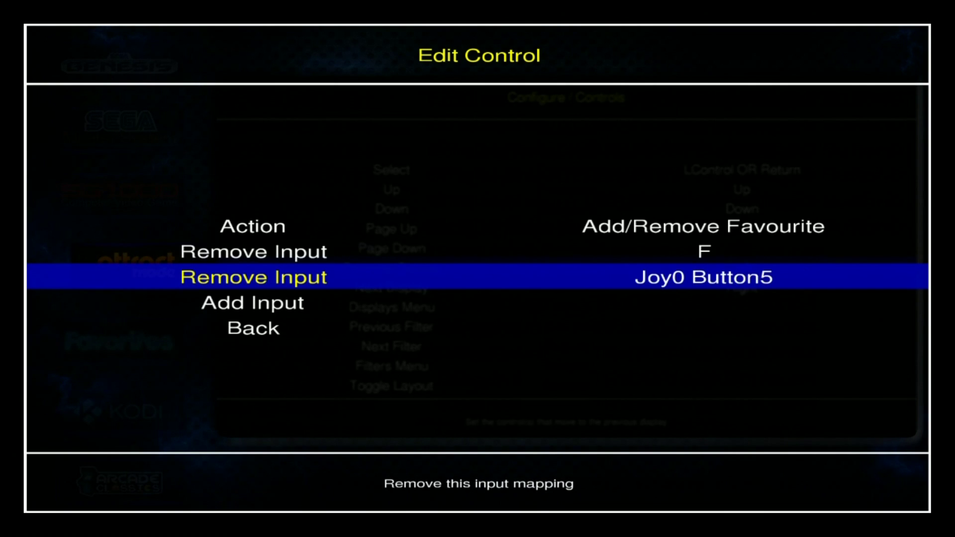
pyautogui.press('Up')
pyautogui.press('Down')
pyautogui.press('Down')
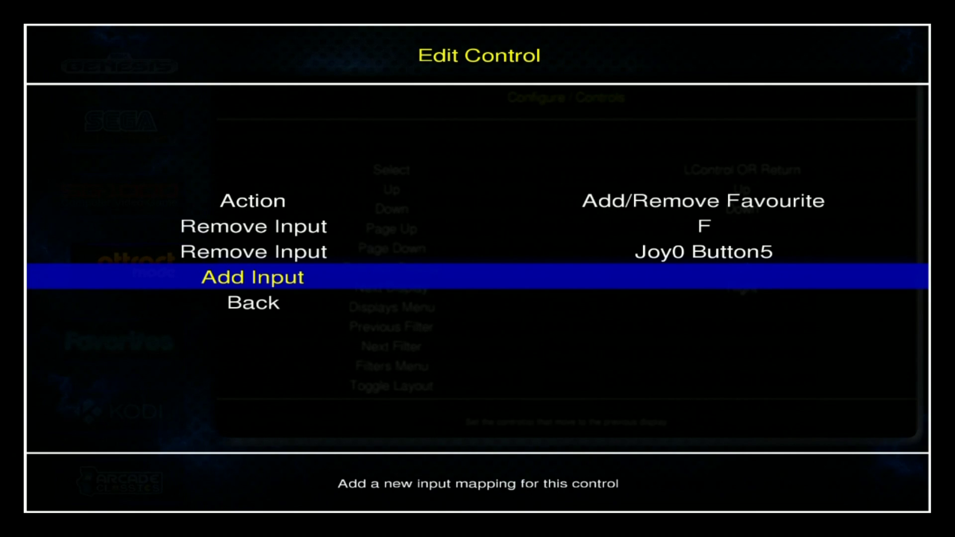
pyautogui.press('Down')
pyautogui.press('Return')
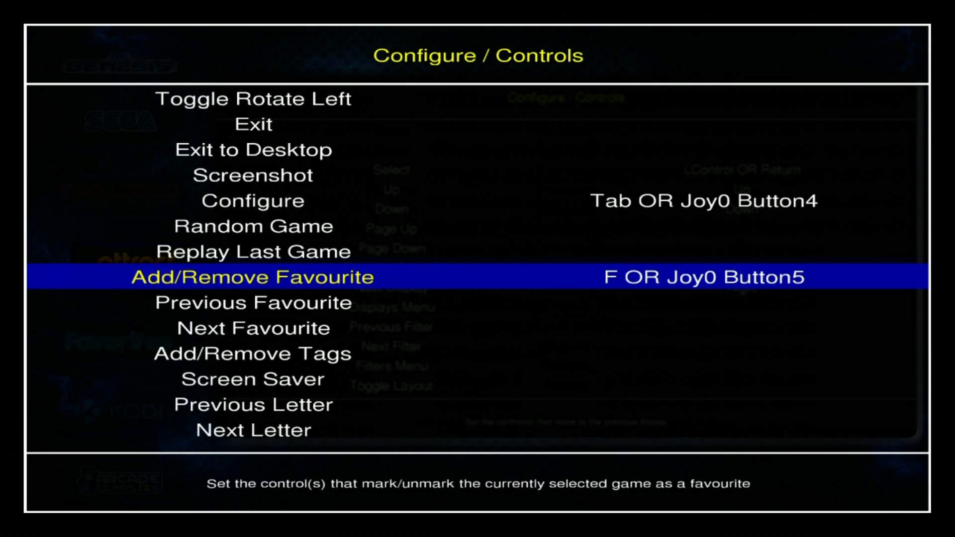
# Step: Exit the settings menus and return to the Genesis system
pyautogui.press('Down')
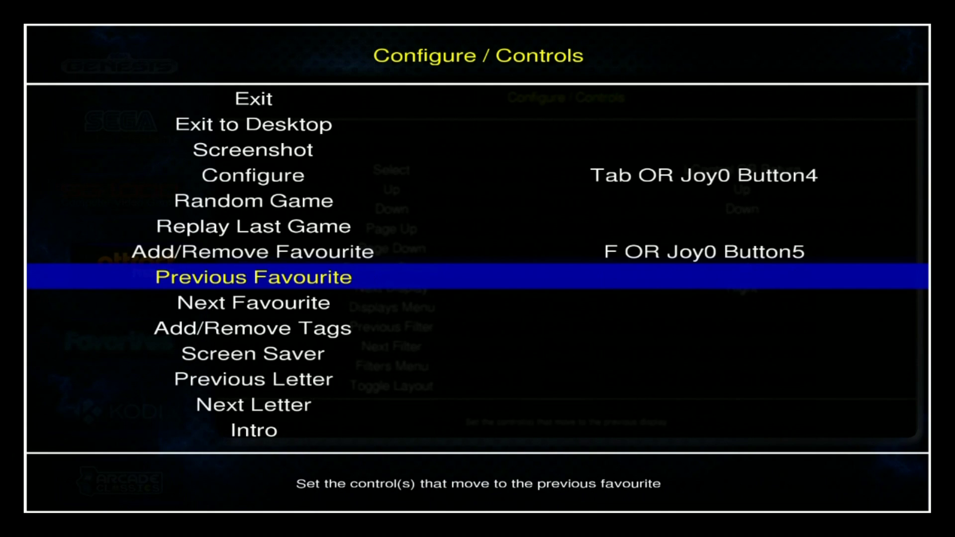
pyautogui.press('Escape')
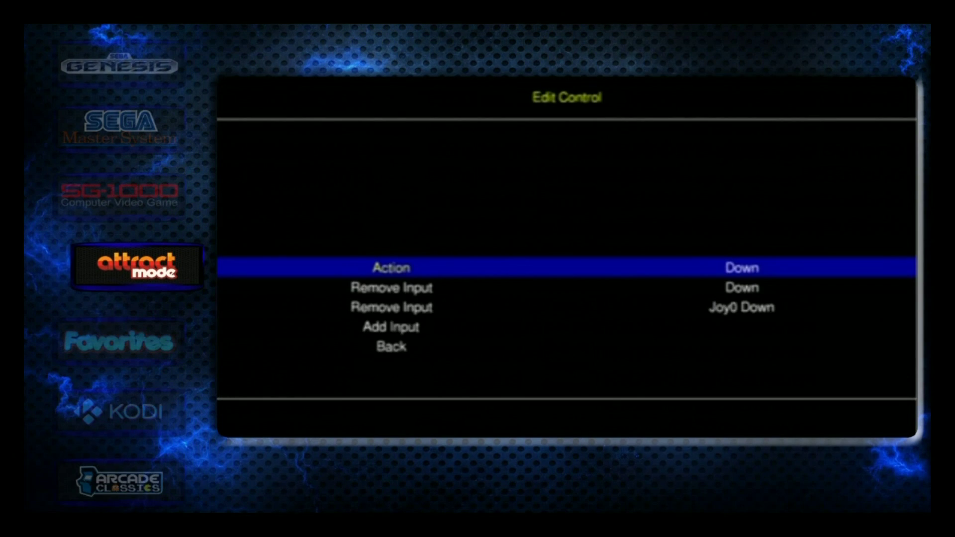
pyautogui.press('Down')
pyautogui.press('Down')
pyautogui.press('Down')
pyautogui.press('Down')
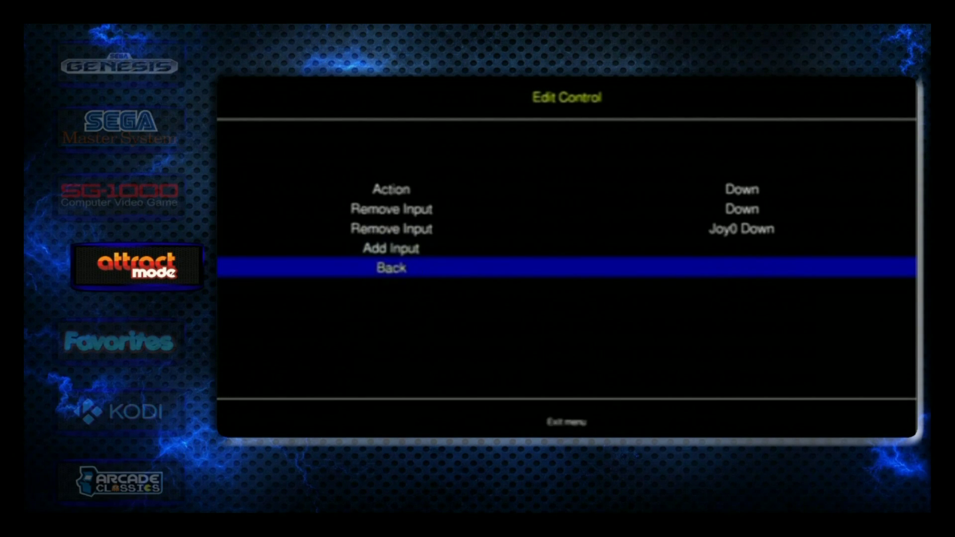
pyautogui.press('Return')
pyautogui.press('Escape')
pyautogui.press('Escape')
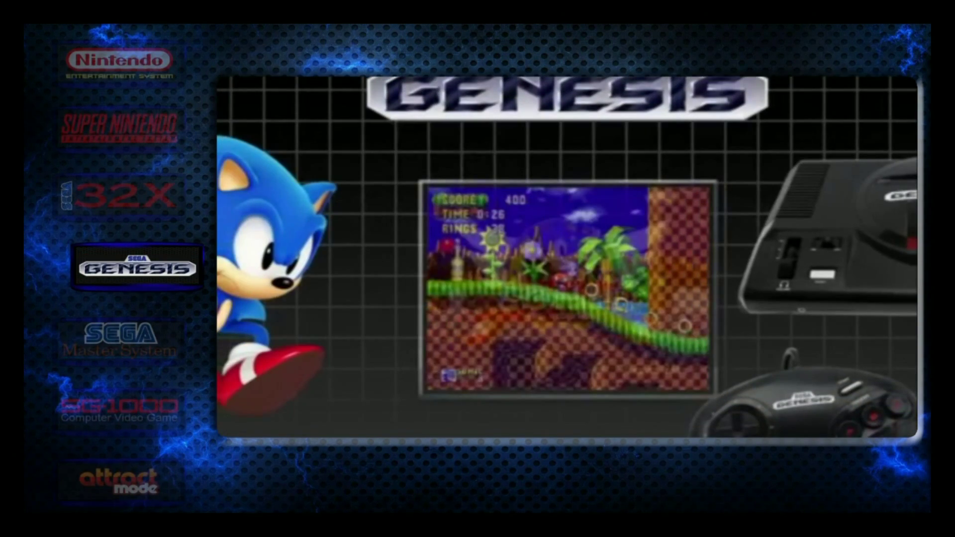
# Step: In the Genesis games, add Williams Arcade's Greatest Hits to Favourites
pyautogui.press('Return')
pyautogui.press('Up')
pyautogui.press('Up')
pyautogui.press('Up')
pyautogui.press('Up')
pyautogui.press('Up')
pyautogui.press('Up')
pyautogui.press('Up')
pyautogui.press('Up')
pyautogui.press('Up')
pyautogui.press('Up')
pyautogui.press('Up')
pyautogui.press('Up')
pyautogui.press('Up')
pyautogui.press('Up')
pyautogui.press('Up')
pyautogui.press('Up')
pyautogui.press('Up')
pyautogui.press('Up')
pyautogui.press('Up')
pyautogui.press('Up')
pyautogui.press('Up')
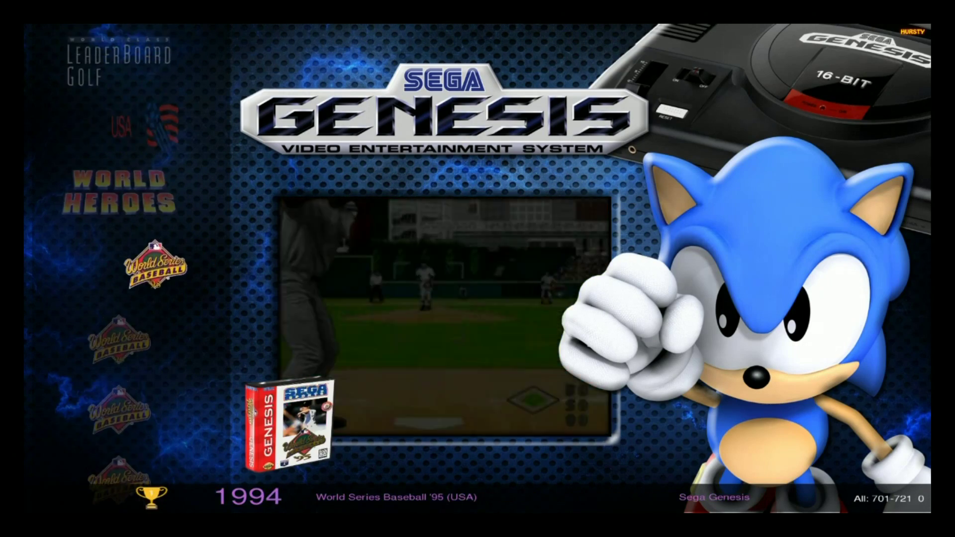
pyautogui.press('Up')
pyautogui.press('Up')
pyautogui.press('Up')
pyautogui.press('Up')
pyautogui.press('Up')
pyautogui.press('Up')
pyautogui.press('Up')
pyautogui.press('Up')
pyautogui.press('Up')
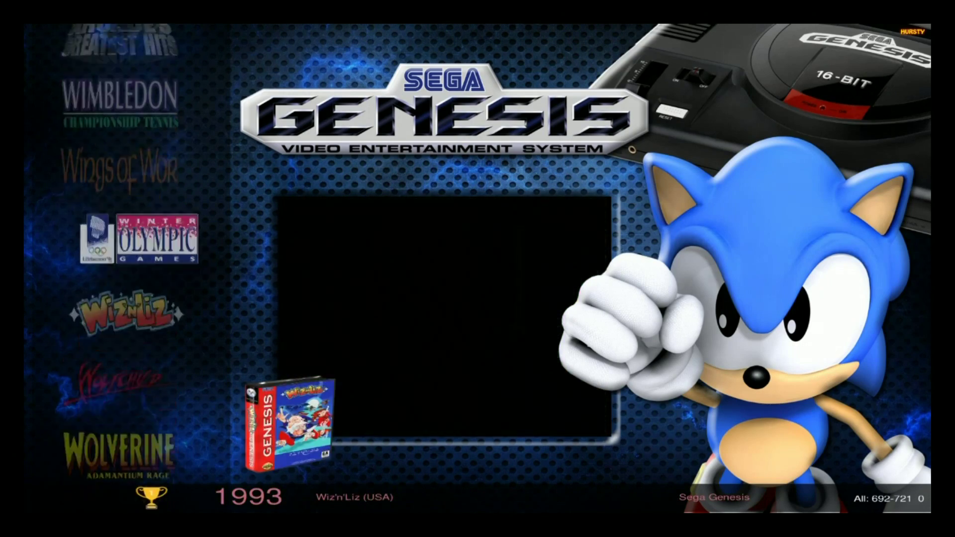
pyautogui.press('Up')
pyautogui.press('Up')
pyautogui.press('Up')
pyautogui.press('Up')
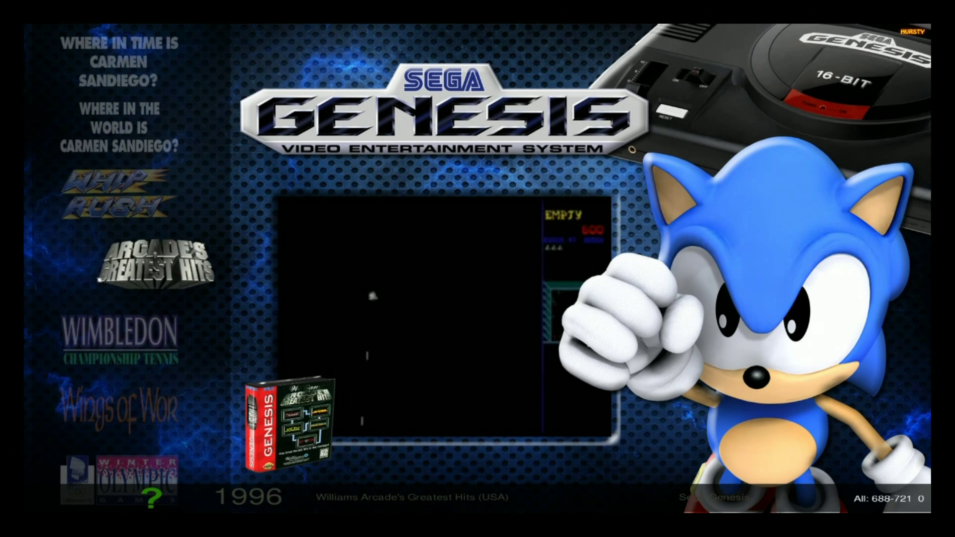
pyautogui.press('f')
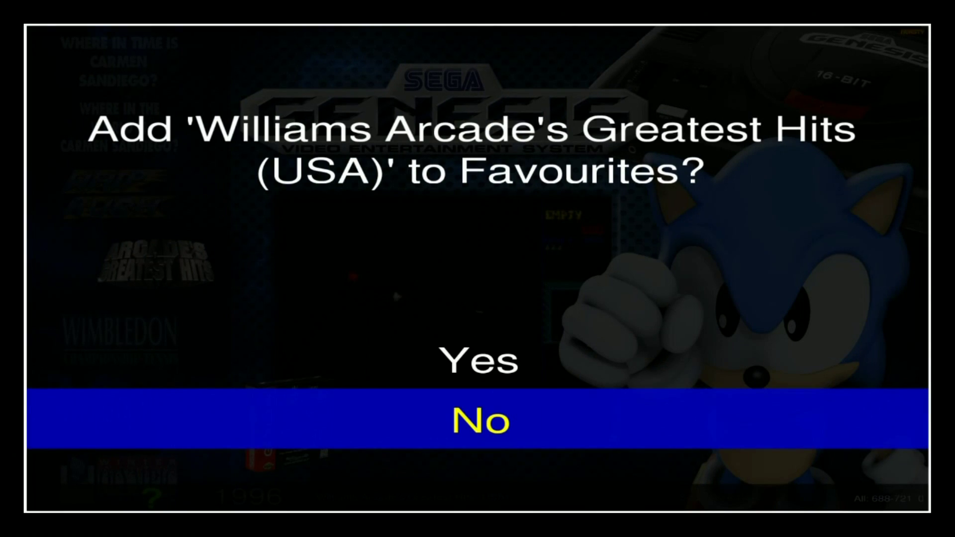
pyautogui.press('Up')
pyautogui.press('Return')
# Step: Add T2 - Terminator 2 - Judgment Day to Favourites and return to the systems
pyautogui.press('Up')
pyautogui.press('Up')
pyautogui.press('Up')
pyautogui.press('Up')
pyautogui.press('Up')
pyautogui.press('Up')
pyautogui.press('Up')
pyautogui.press('Up')
pyautogui.press('Up')
pyautogui.press('Up')
pyautogui.press('Up')
pyautogui.press('Up')
pyautogui.press('Up')
pyautogui.press('Up')
pyautogui.press('Up')
pyautogui.press('Up')
pyautogui.press('Up')
pyautogui.press('Up')
pyautogui.press('Up')
pyautogui.press('Up')
pyautogui.press('Up')
pyautogui.press('Up')
pyautogui.press('Up')
pyautogui.press('Up')
pyautogui.press('Up')
pyautogui.press('Up')
pyautogui.press('Up')
pyautogui.press('Up')
pyautogui.press('Up')
pyautogui.press('Up')
pyautogui.press('Up')
pyautogui.press('Up')
pyautogui.press('Up')
pyautogui.press('Up')
pyautogui.press('Up')
pyautogui.press('Up')
pyautogui.press('Up')
pyautogui.press('Up')
pyautogui.press('Up')
pyautogui.press('Up')
pyautogui.press('Up')
pyautogui.press('Up')
pyautogui.press('Up')
pyautogui.press('Up')
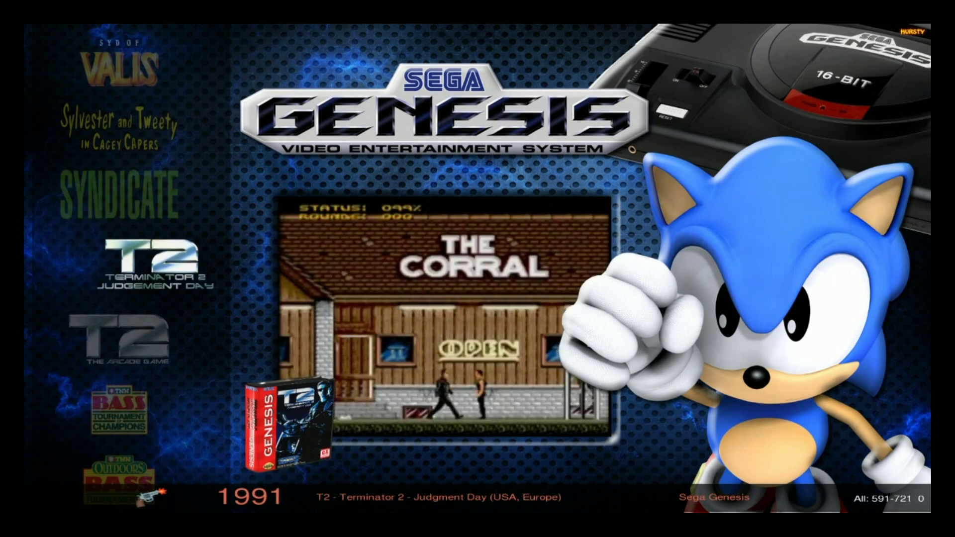
pyautogui.press('f')
pyautogui.press('Up')
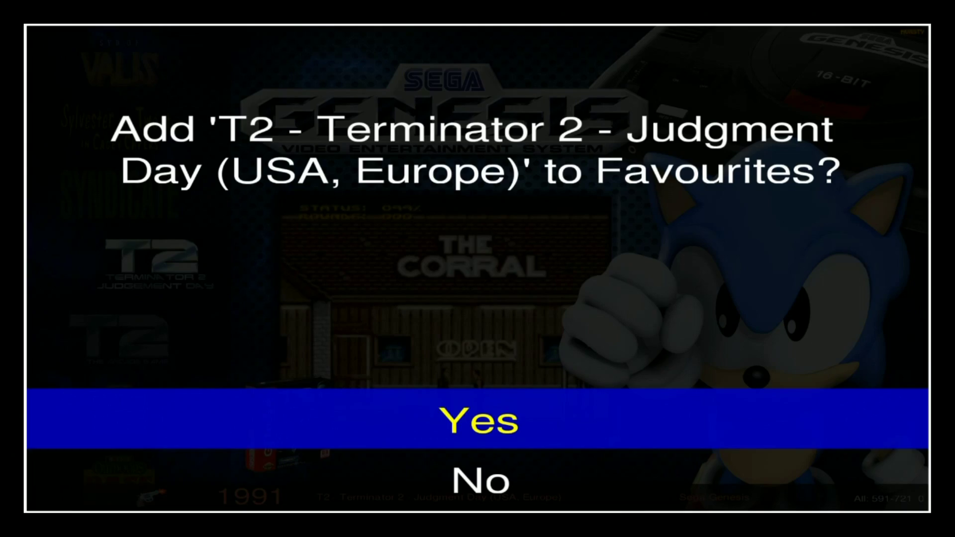
pyautogui.press('Return')
pyautogui.press('Escape')
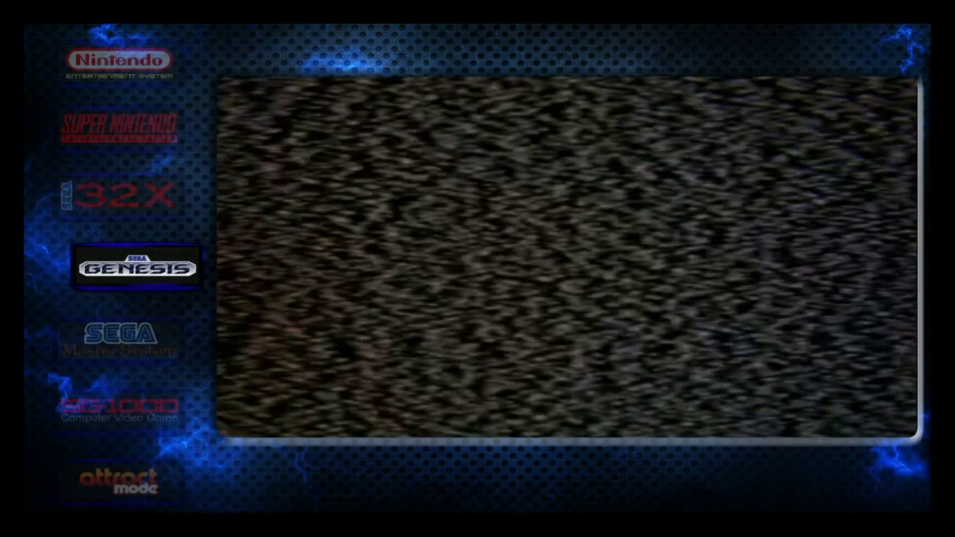
# Step: In the Nintendo games, add 1942 to Favourites
pyautogui.press('Up')
pyautogui.press('Up')
pyautogui.press('Up')
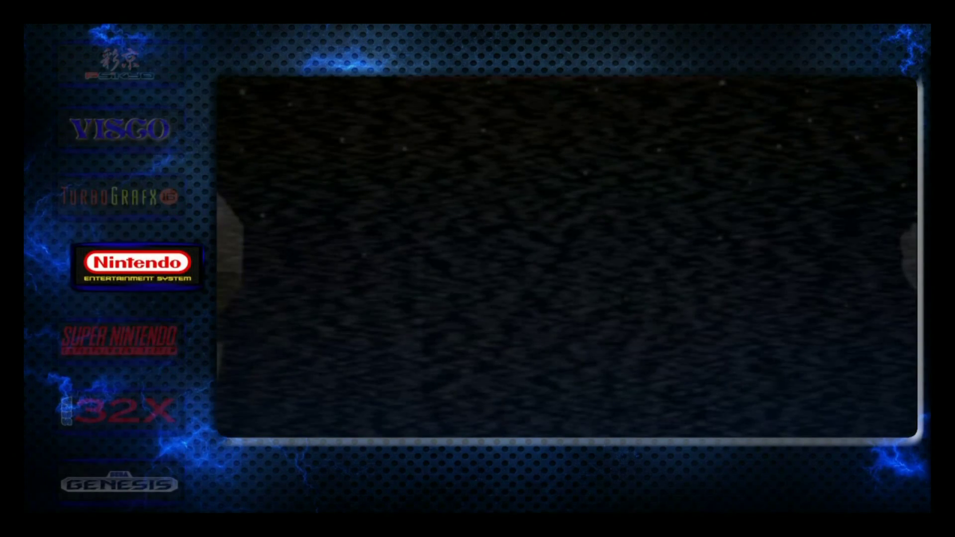
pyautogui.press('Return')
pyautogui.press('Down')
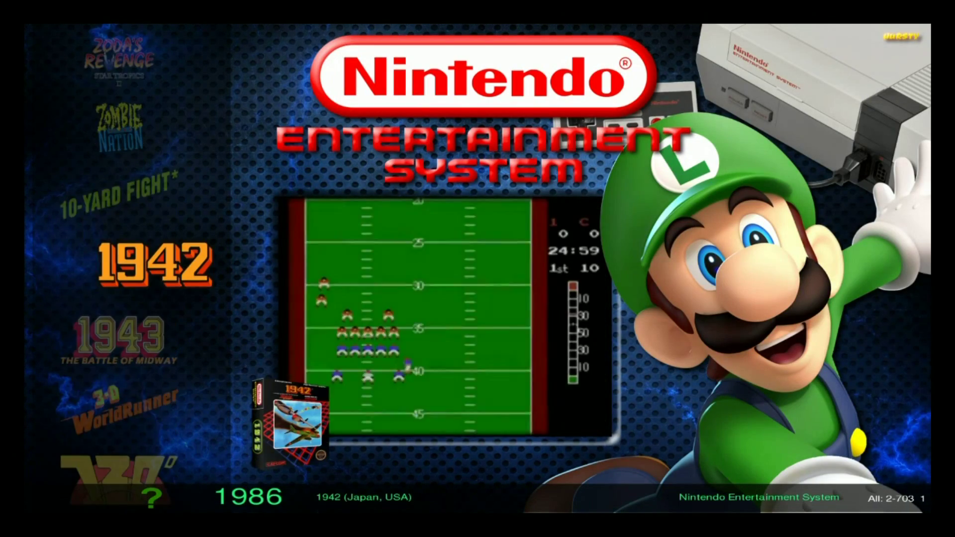
pyautogui.press('f')
pyautogui.press('Up')
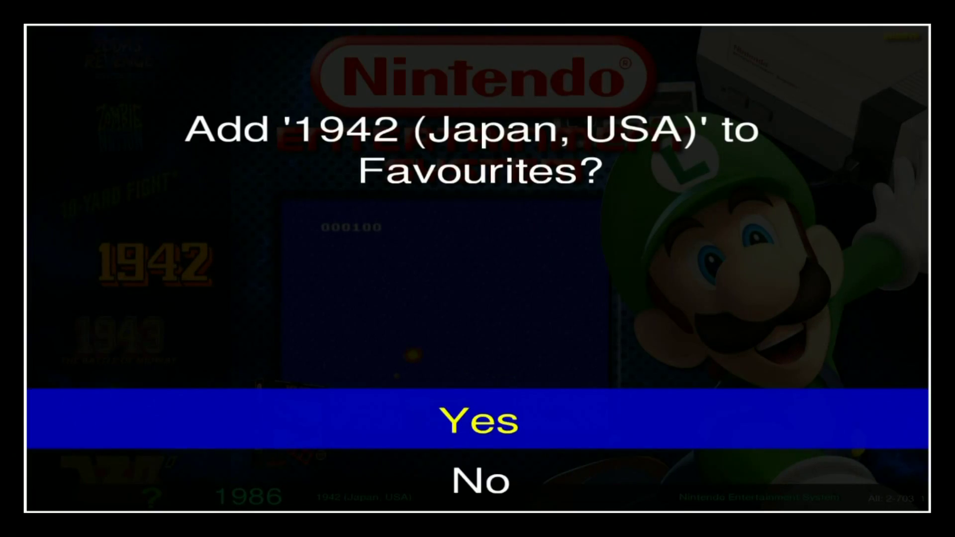
pyautogui.press('Return')
# Step: Decline the favourite prompt for Zelda II and return to the system list
pyautogui.press('Up')
pyautogui.press('Up')
pyautogui.press('Up')
pyautogui.press('Up')
pyautogui.press('Up')
pyautogui.press('Up')
pyautogui.press('Up')
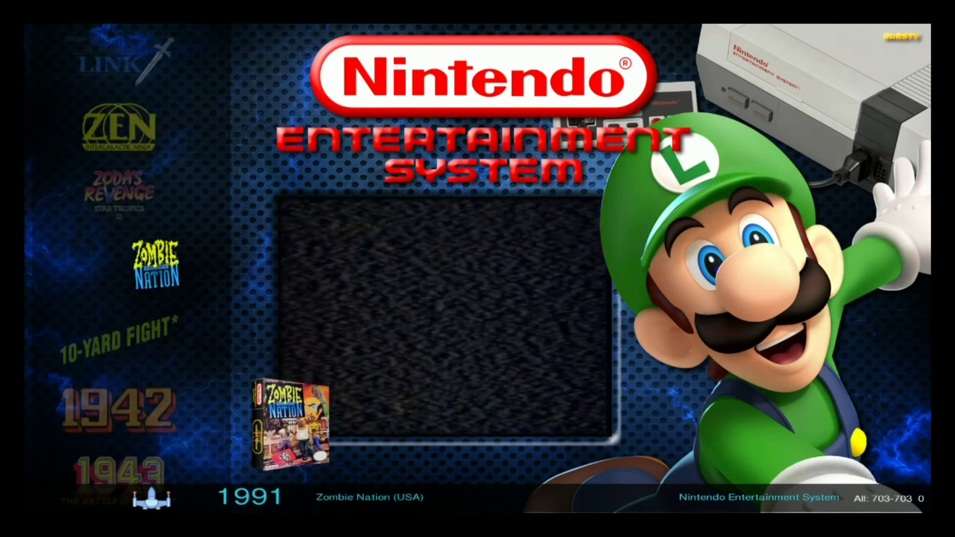
pyautogui.press('Down')
pyautogui.press('Down')
pyautogui.press('f')
pyautogui.press('Return')
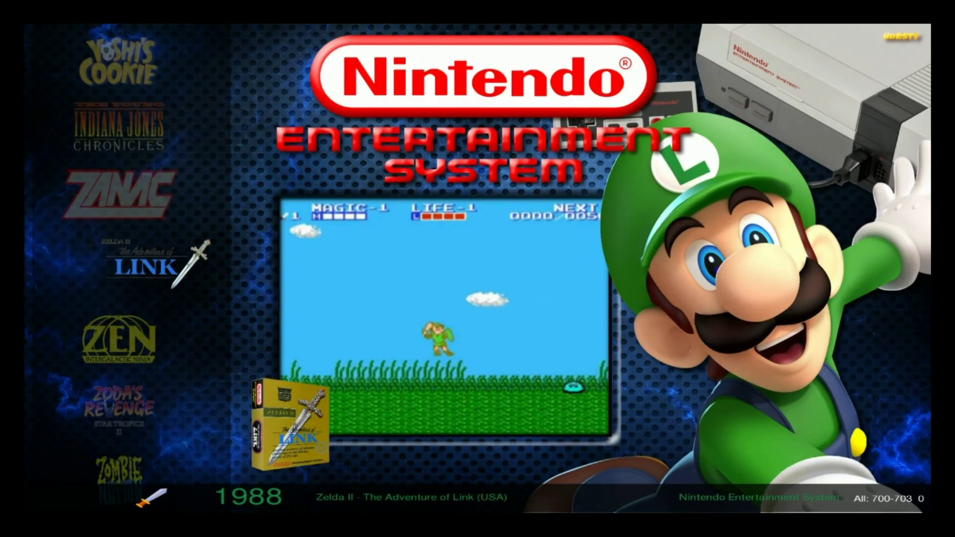
pyautogui.press('Escape')
# Step: Add TurboGrafx16's Super Volleyball to Favourites and return to the system list
pyautogui.press('Up')
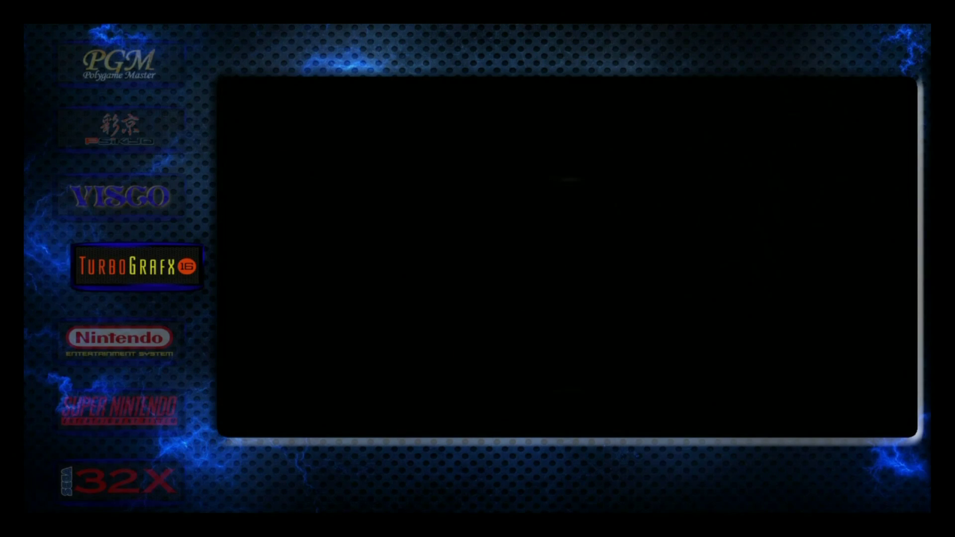
pyautogui.press('Return')
pyautogui.press('Up')
pyautogui.press('Up')
pyautogui.press('Up')
pyautogui.press('Up')
pyautogui.press('Up')
pyautogui.press('Up')
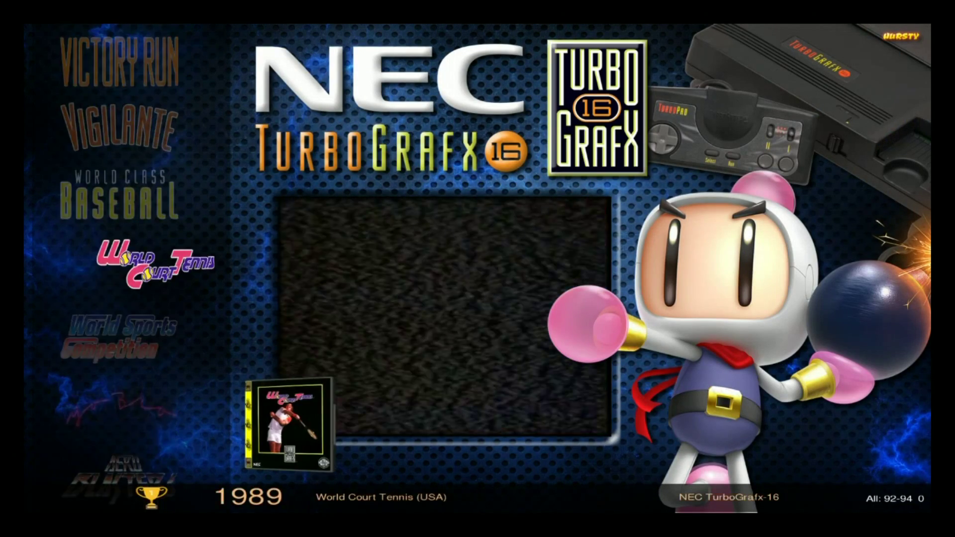
pyautogui.press('Up')
pyautogui.press('Up')
pyautogui.press('Up')
pyautogui.press('Up')
pyautogui.press('Up')
pyautogui.press('Up')
pyautogui.press('Up')
pyautogui.press('Up')
pyautogui.press('Up')
pyautogui.press('Up')
pyautogui.press('Up')
pyautogui.press('Up')
pyautogui.press('Up')
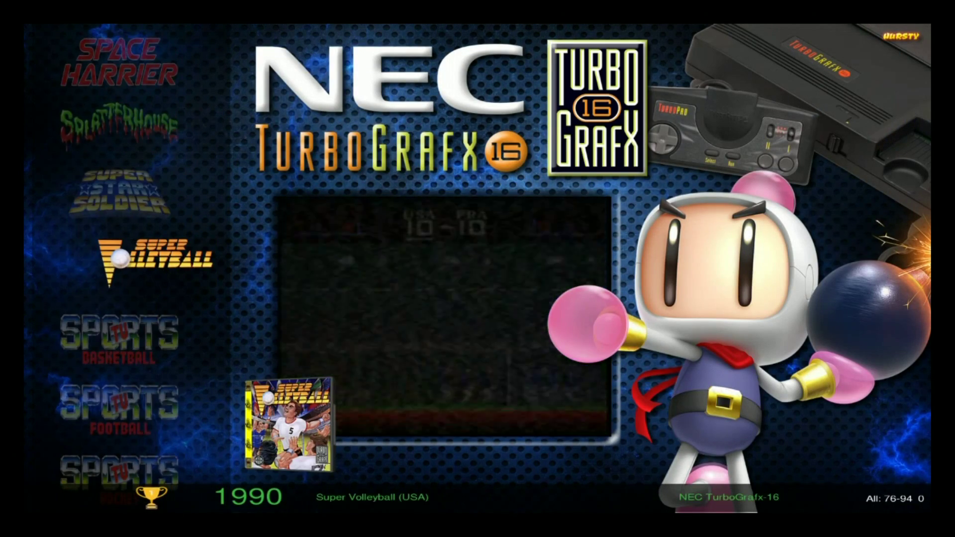
pyautogui.press('f')
pyautogui.press('Up')
pyautogui.press('Return')
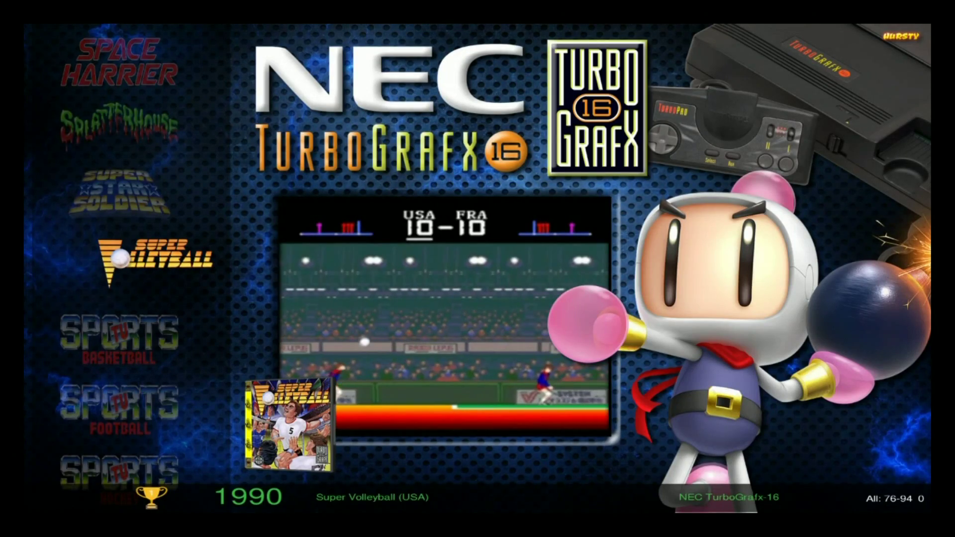
pyautogui.press('Escape')
pyautogui.press('Up')
pyautogui.press('Up')
pyautogui.press('Up')
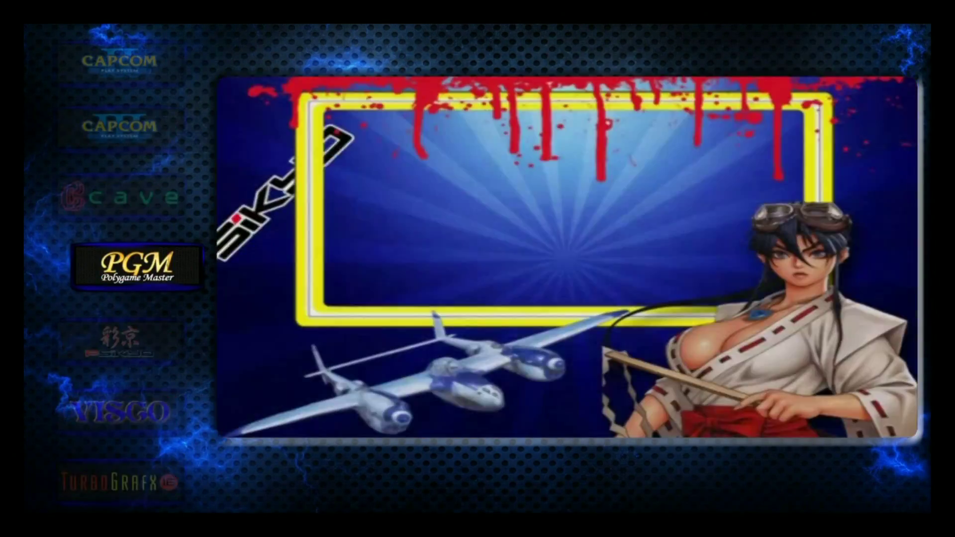
# Step: In the Capcom I games, add The King of Dragons to Favourites
pyautogui.press('Up')
pyautogui.press('Up')
pyautogui.press('Up')
pyautogui.press('Up')
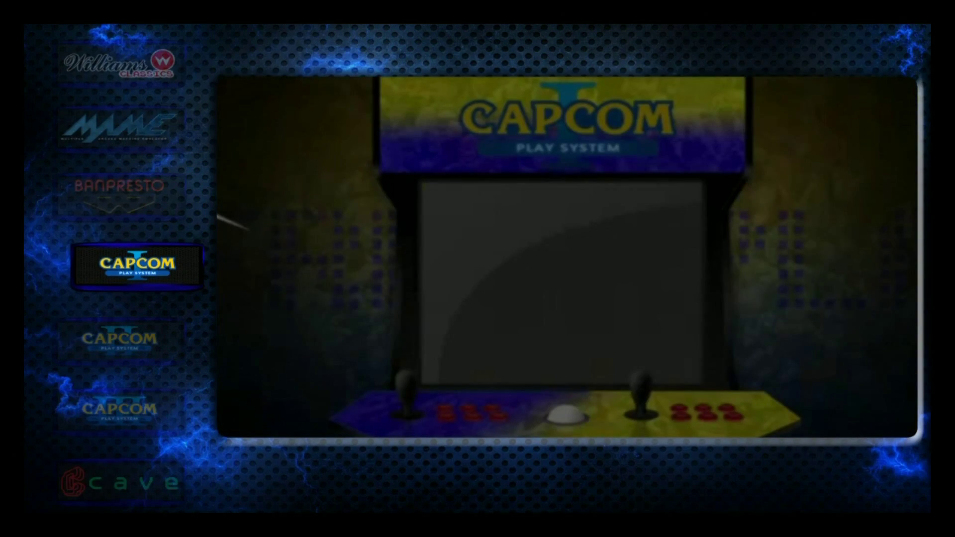
pyautogui.press('Return')
pyautogui.press('Down')
pyautogui.press('Down')
pyautogui.press('Down')
pyautogui.press('Down')
pyautogui.press('Down')
pyautogui.press('Down')
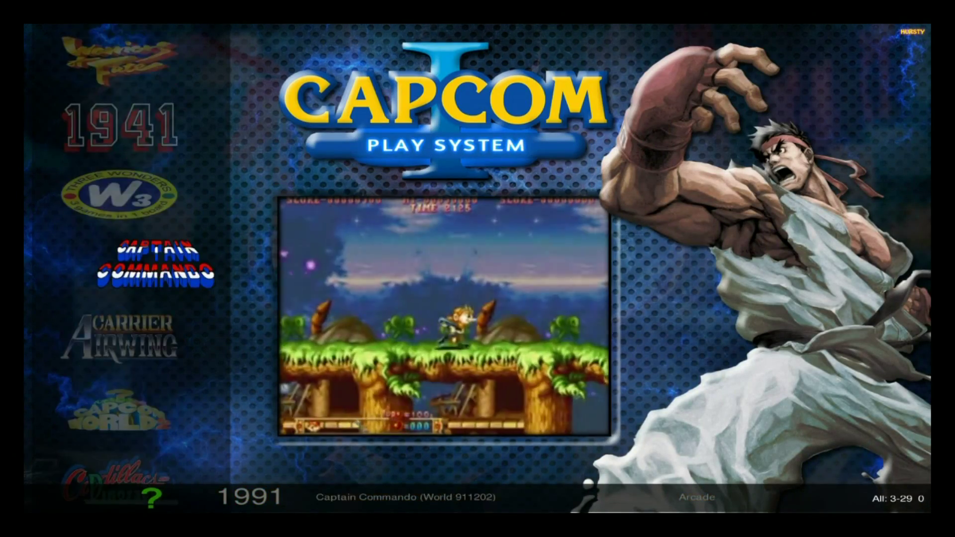
pyautogui.press('Down')
pyautogui.press('Down')
pyautogui.press('Down')
pyautogui.press('Down')
pyautogui.press('Down')
pyautogui.press('Down')
pyautogui.press('Down')
pyautogui.press('Up')
pyautogui.press('Up')
pyautogui.press('f')
pyautogui.press('Up')
pyautogui.press('Return')
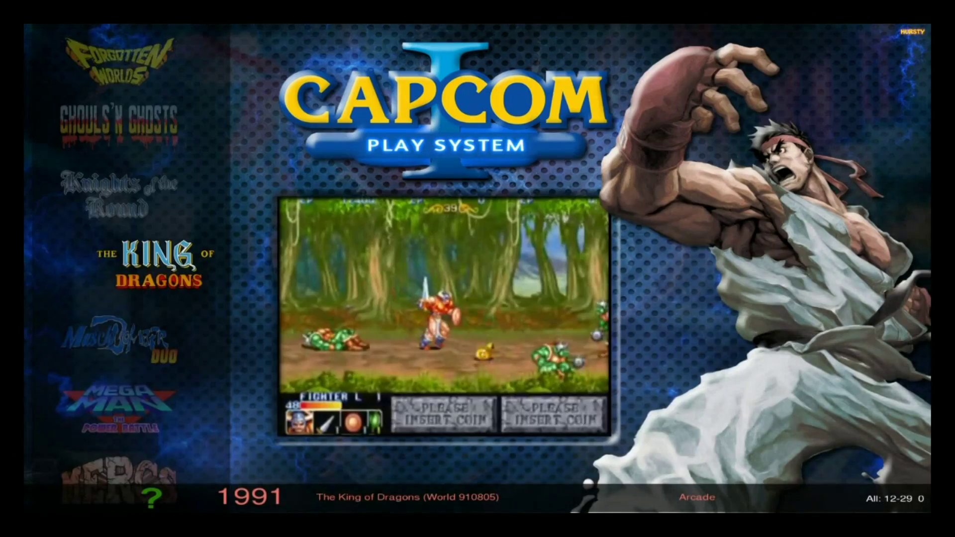
# Step: Add Knights of the Round and Ghouls'n Ghosts to Favourites, then leave Capcom I
pyautogui.press('Up')
pyautogui.press('f')
pyautogui.press('Up')
pyautogui.press('Return')
pyautogui.press('Up')
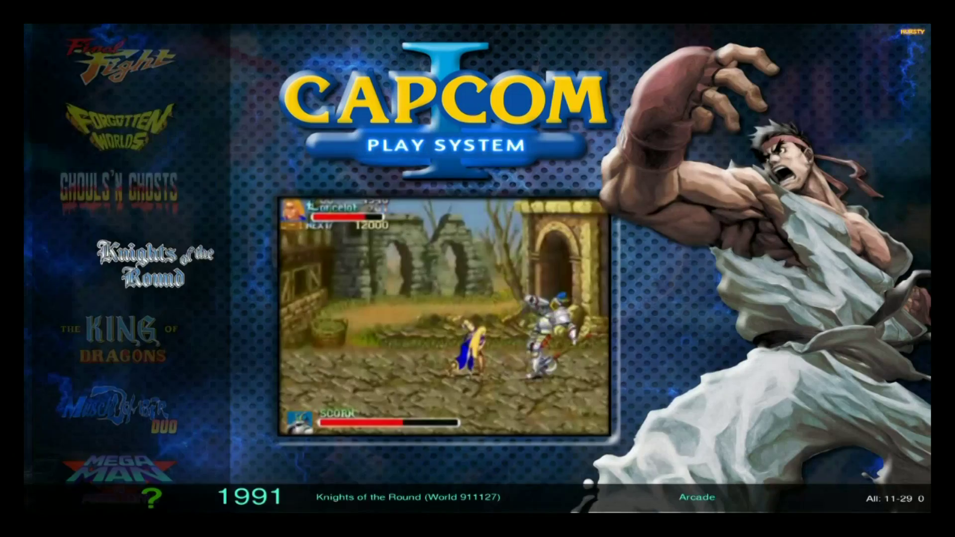
pyautogui.press('f')
pyautogui.press('Up')
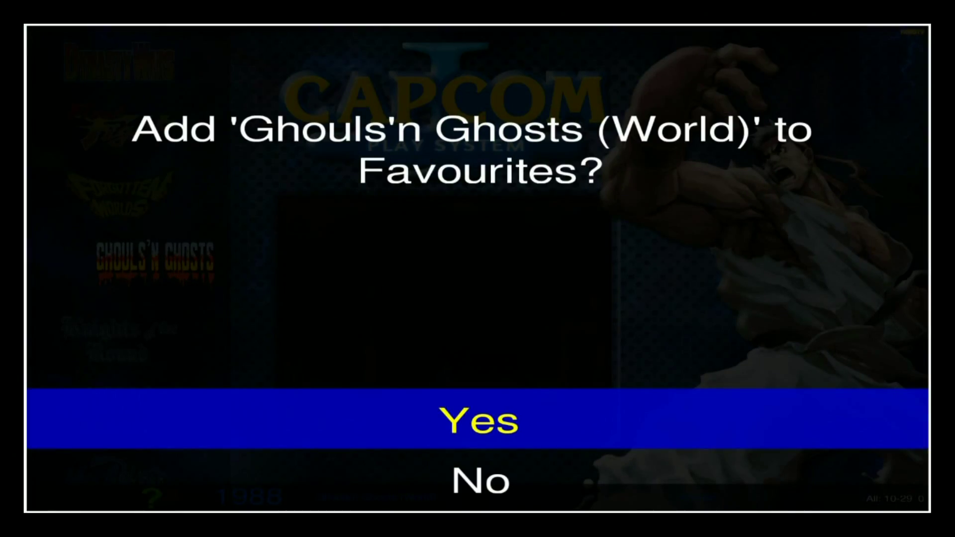
pyautogui.press('Return')
pyautogui.press('Escape')
# Step: In MAME Arcade, add Battle Arena Toshinden 2 and Battle Bakraid to Favourites, then exit
pyautogui.press('Up')
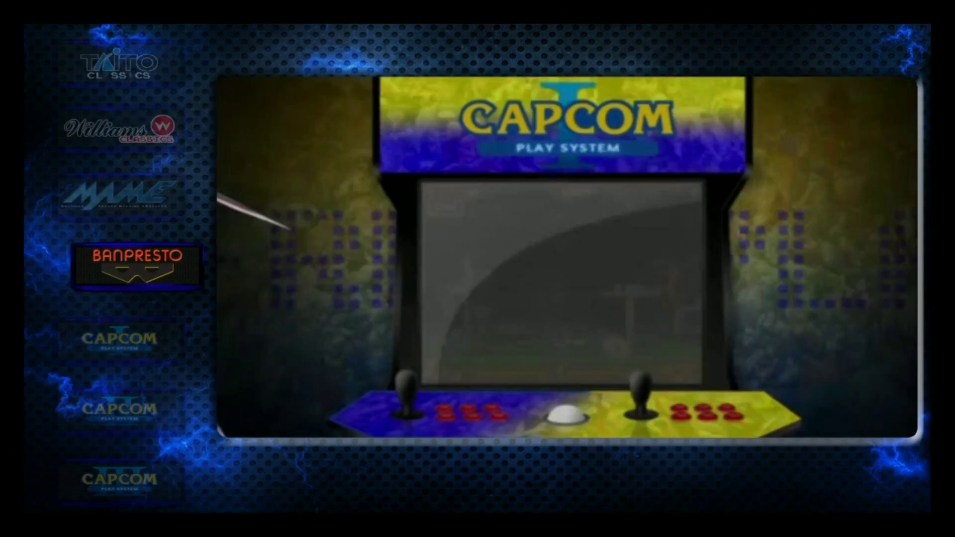
pyautogui.press('Up')
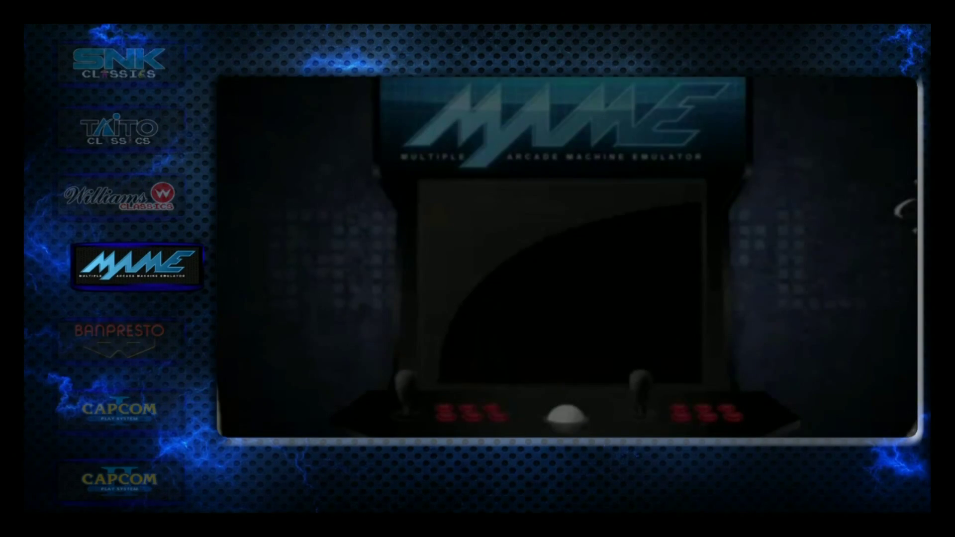
pyautogui.press('Return')
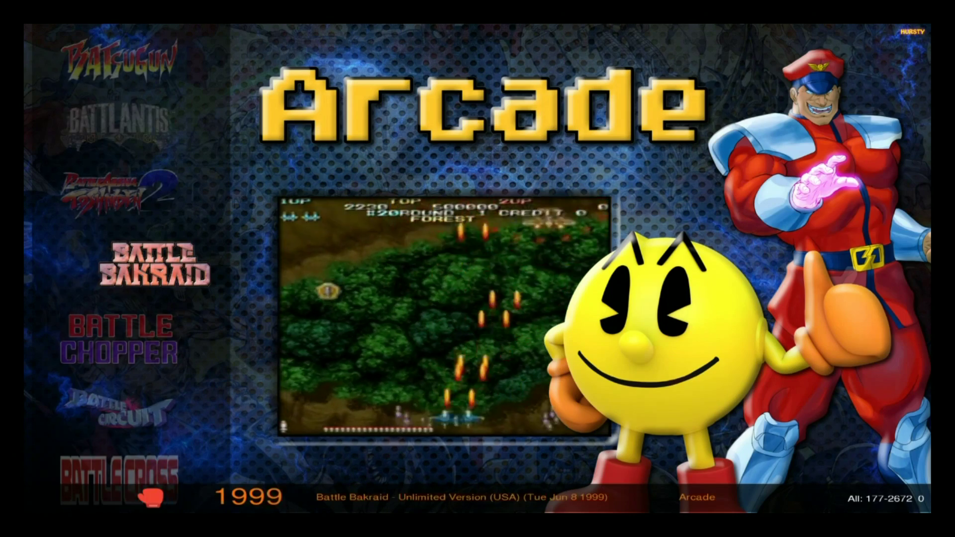
pyautogui.press('Up')
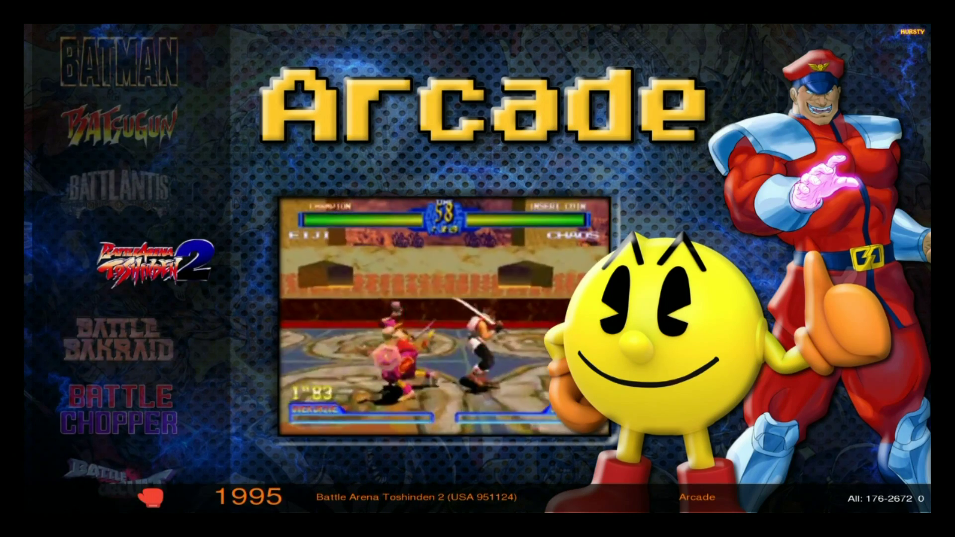
pyautogui.press('f')
pyautogui.press('Up')
pyautogui.press('Return')
pyautogui.press('Down')
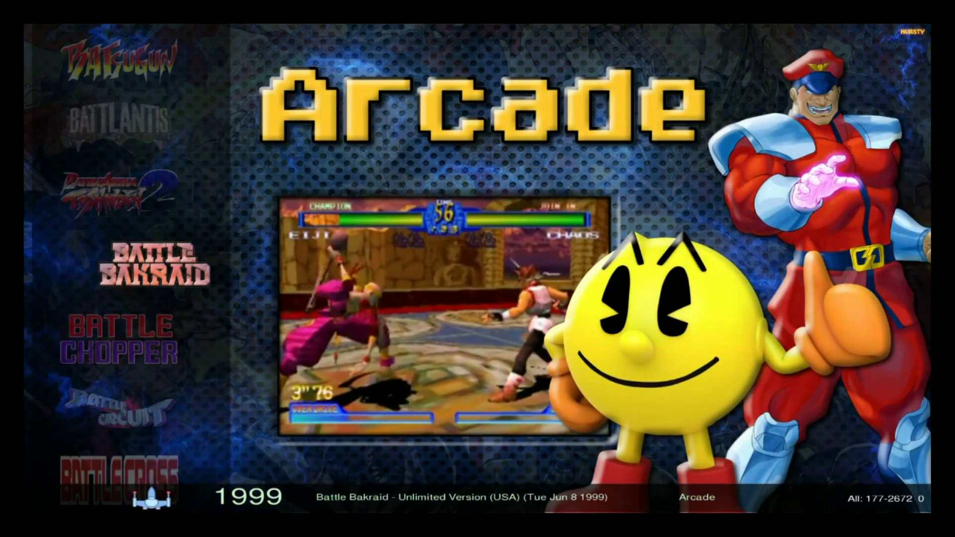
pyautogui.press('f')
pyautogui.press('Up')
pyautogui.press('Return')
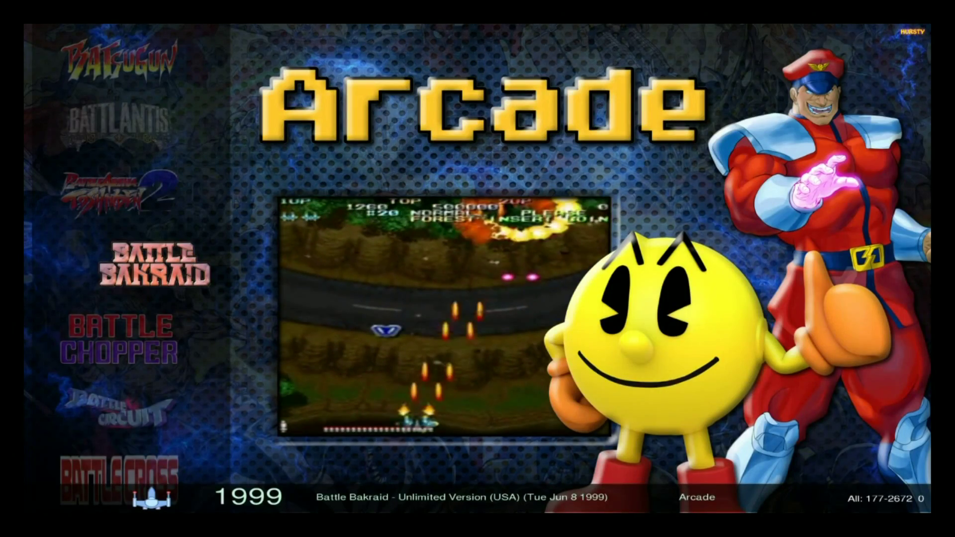
pyautogui.press('Escape')
pyautogui.press('Down')
pyautogui.press('Down')
pyautogui.press('Down')
pyautogui.press('Down')
pyautogui.press('Down')
pyautogui.press('Down')
pyautogui.press('Down')
pyautogui.press('Down')
pyautogui.press('Down')
pyautogui.press('Down')
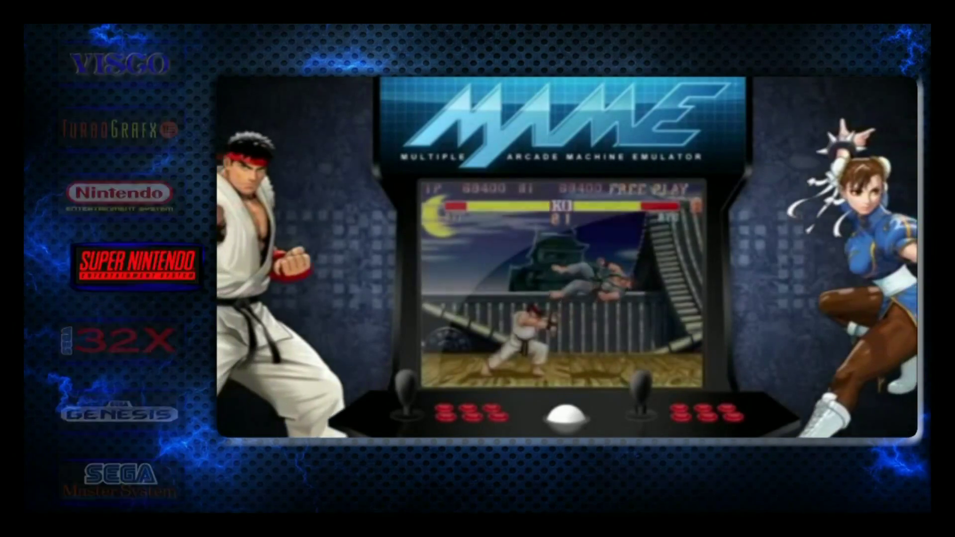
# Step: Check that the Favorites display is still empty
pyautogui.press('Down')
pyautogui.press('Down')
pyautogui.press('Down')
pyautogui.press('Down')
pyautogui.press('Down')
pyautogui.press('Return')
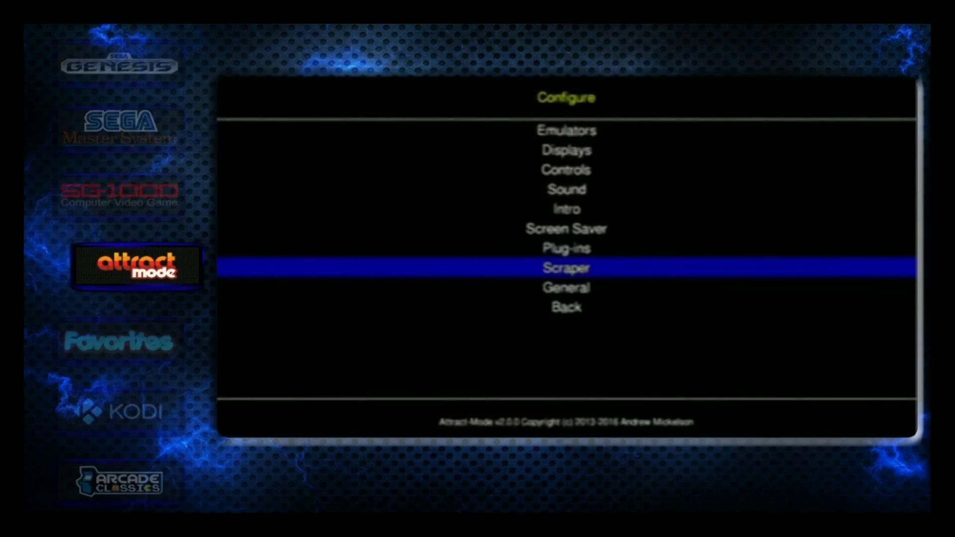
pyautogui.press('Escape')
pyautogui.press('Down')
pyautogui.press('Return')
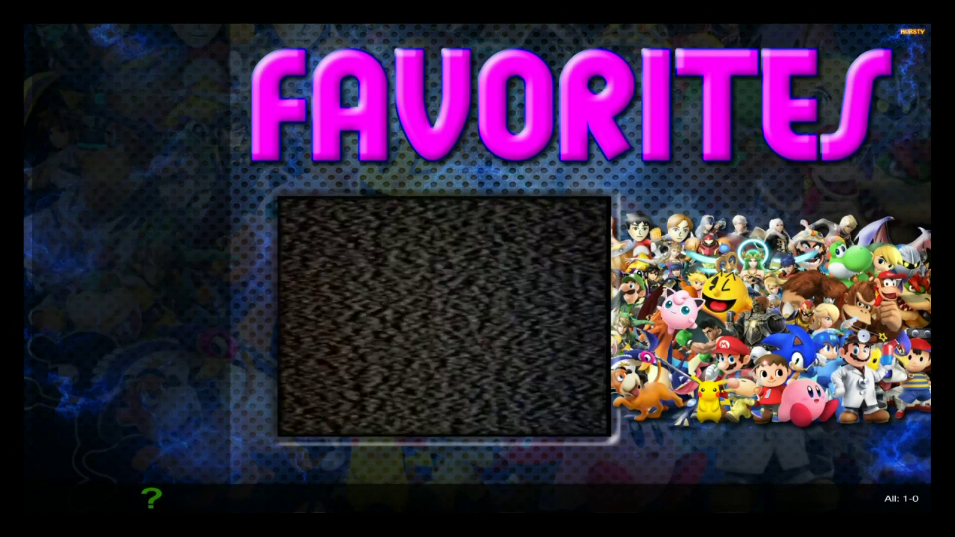
pyautogui.press('Escape')
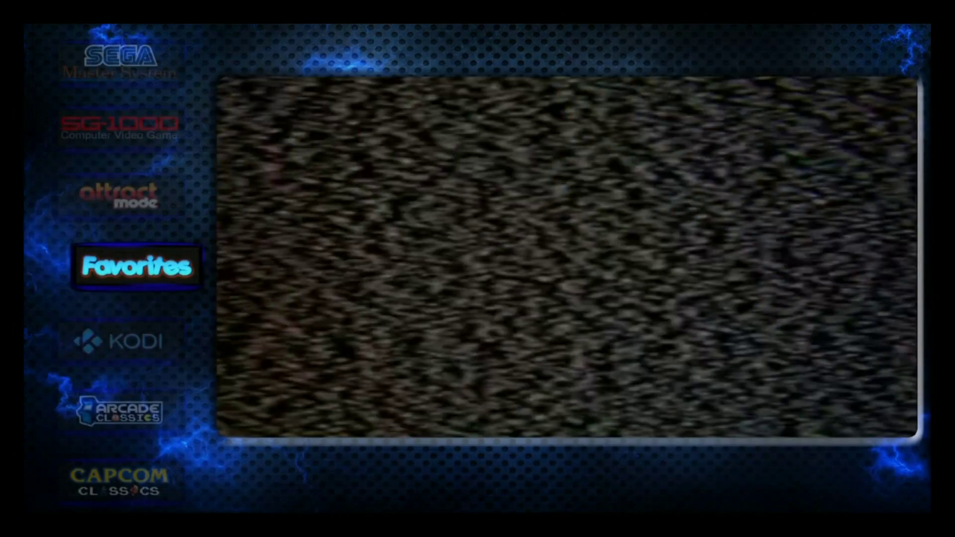
# Step: Run the Generate Favorites utility from Attract Mode Setup to build Favorites.txt
pyautogui.press('Up')
pyautogui.press('Return')
pyautogui.press('Up')
pyautogui.press('Up')
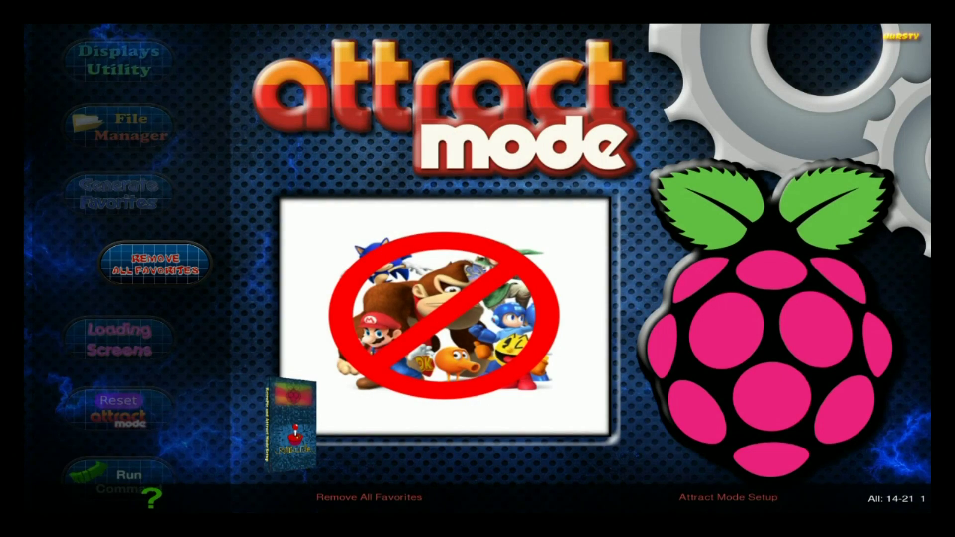
pyautogui.press('Up')
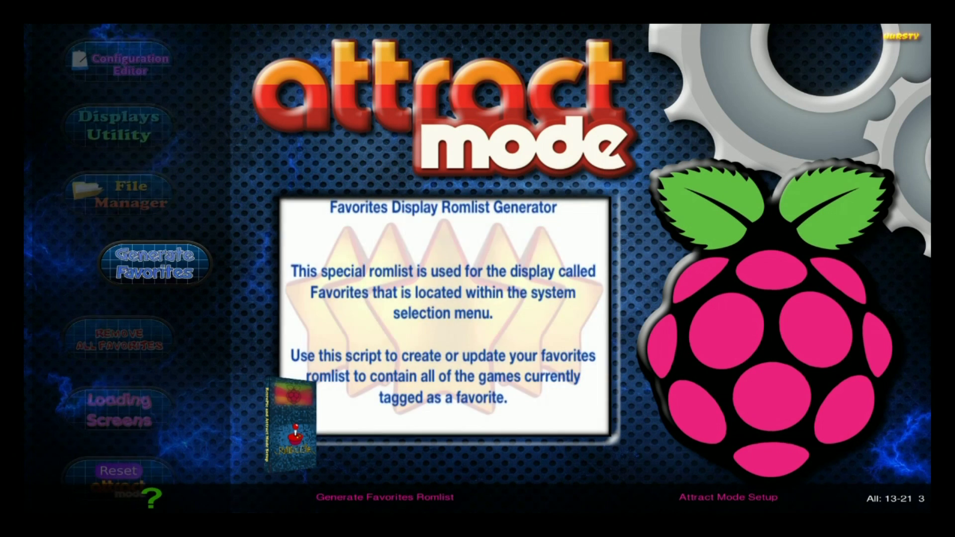
pyautogui.press('Return')
# Step: Exit setup and return to the Favorites system on the wheel
pyautogui.press('Escape')
pyautogui.press('Tab')
pyautogui.press('Escape')
pyautogui.press('Down')
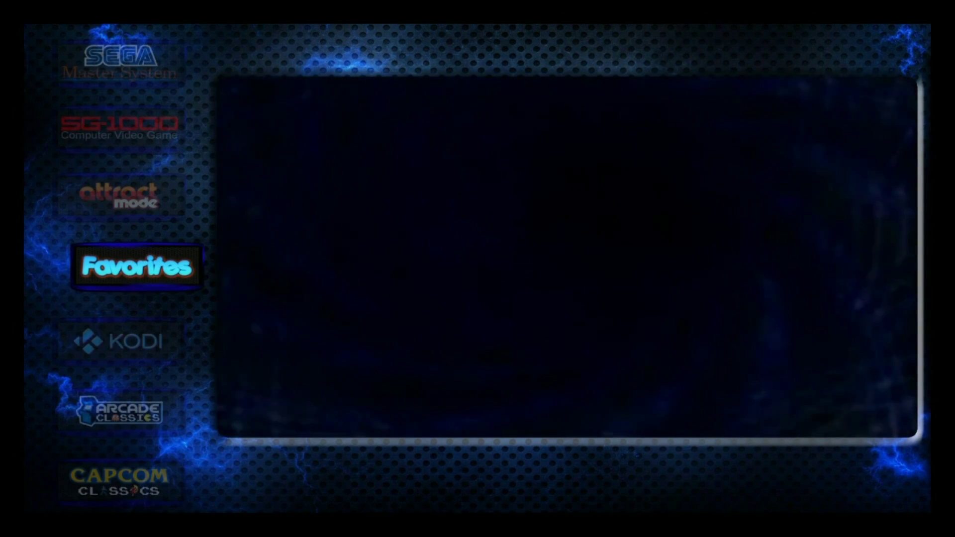
# Step: Browse the regenerated 10-game Favorites list and launch Zelda II - The Adventure of Link
pyautogui.press('Return')
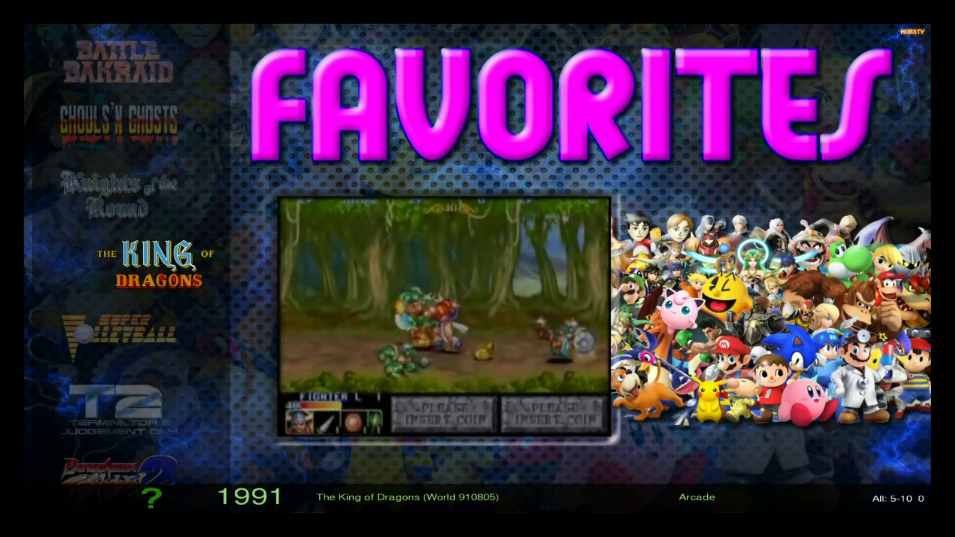
pyautogui.press('Up')
pyautogui.press('Up')
pyautogui.press('Up')
pyautogui.press('Up')
pyautogui.press('Up')
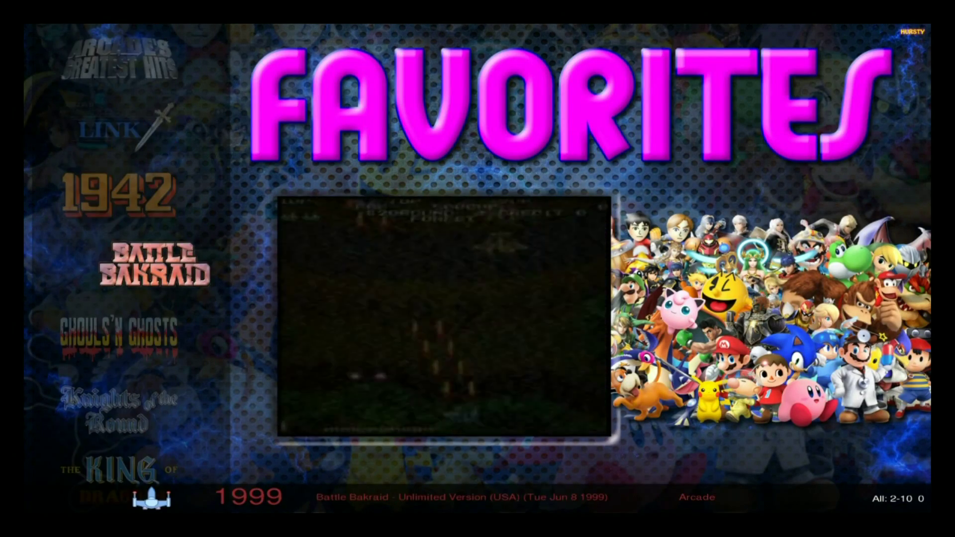
pyautogui.press('Up')
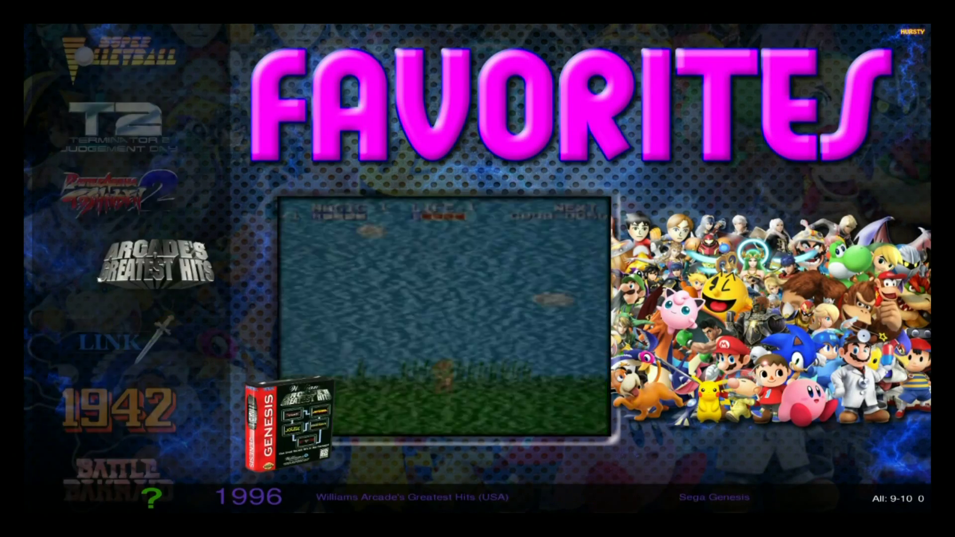
pyautogui.press('Up')
pyautogui.press('Up')
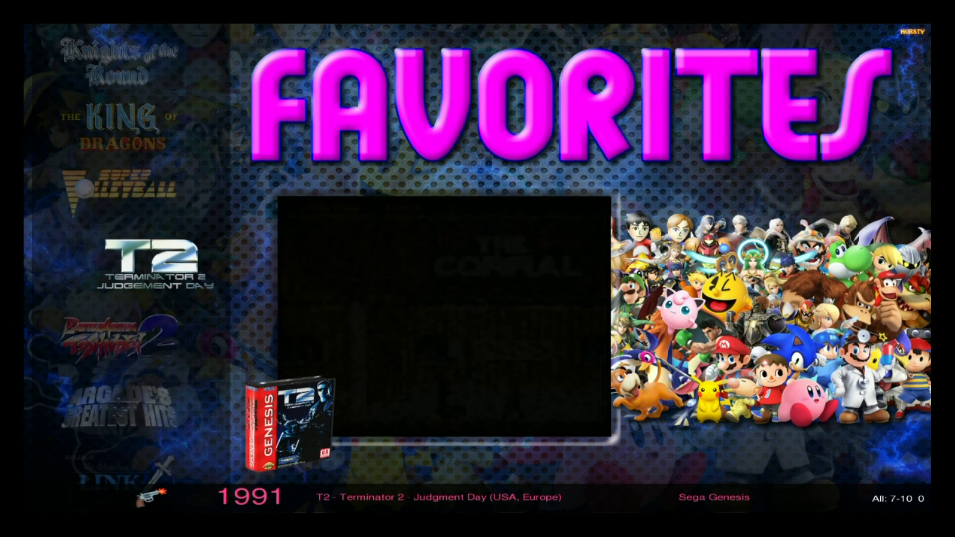
pyautogui.press('Down')
pyautogui.press('Down')
pyautogui.press('Down')
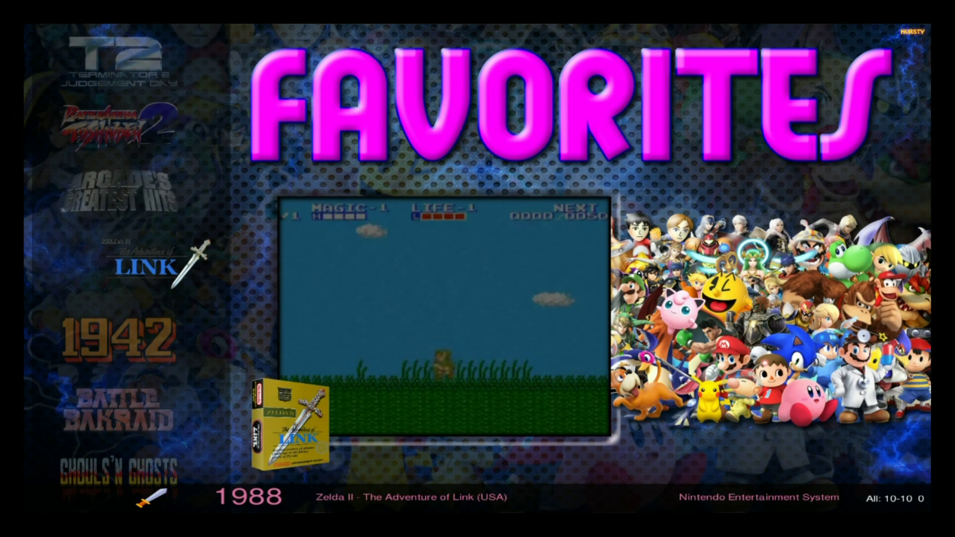
pyautogui.press('Return')
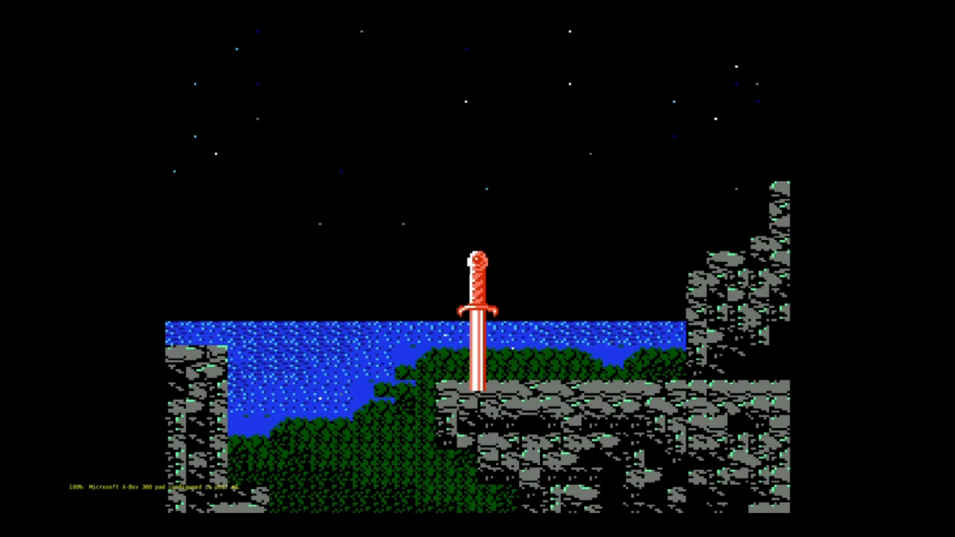
# Step: Start Zelda II, stab a spider with Link, then quit back to Favorites
pyautogui.press('Return')
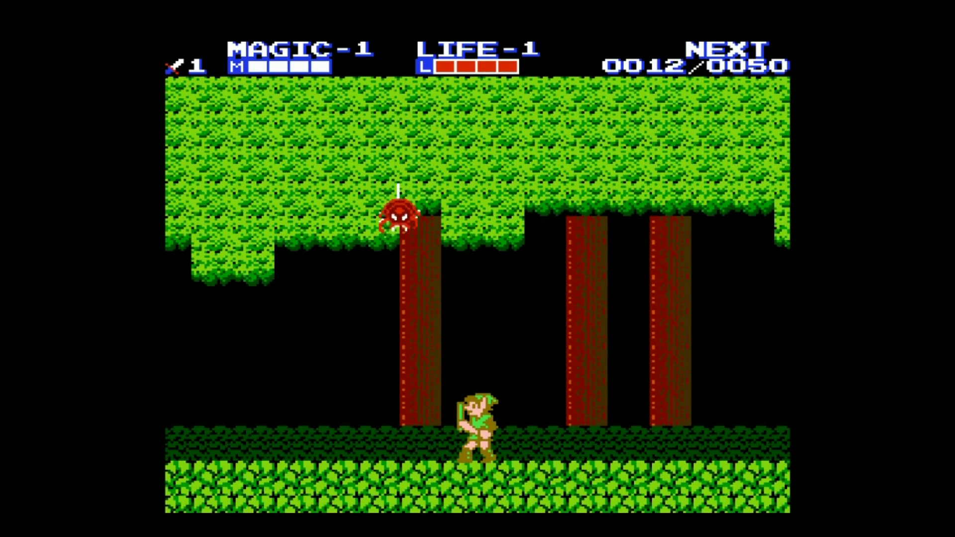
pyautogui.press('Left')
pyautogui.press('Down')
pyautogui.press('x')
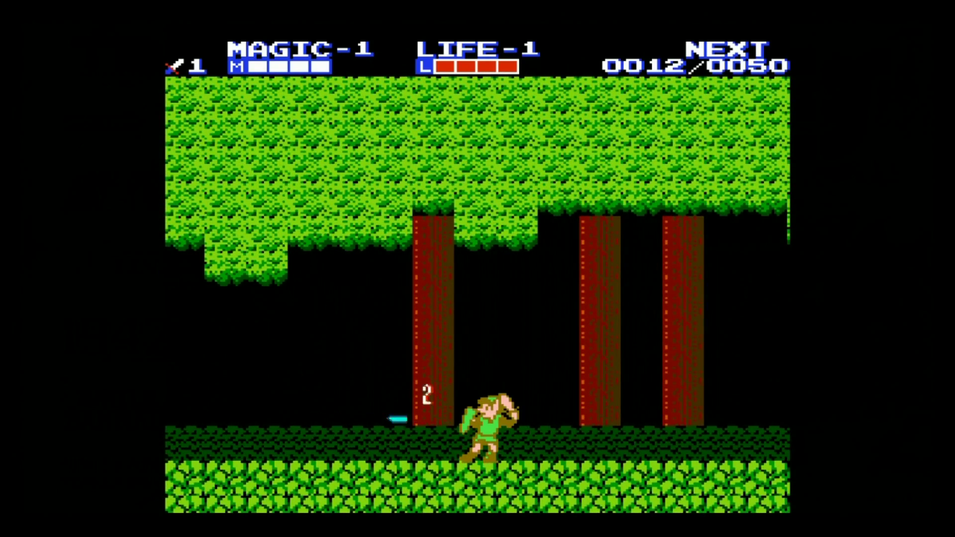
pyautogui.press('Escape')
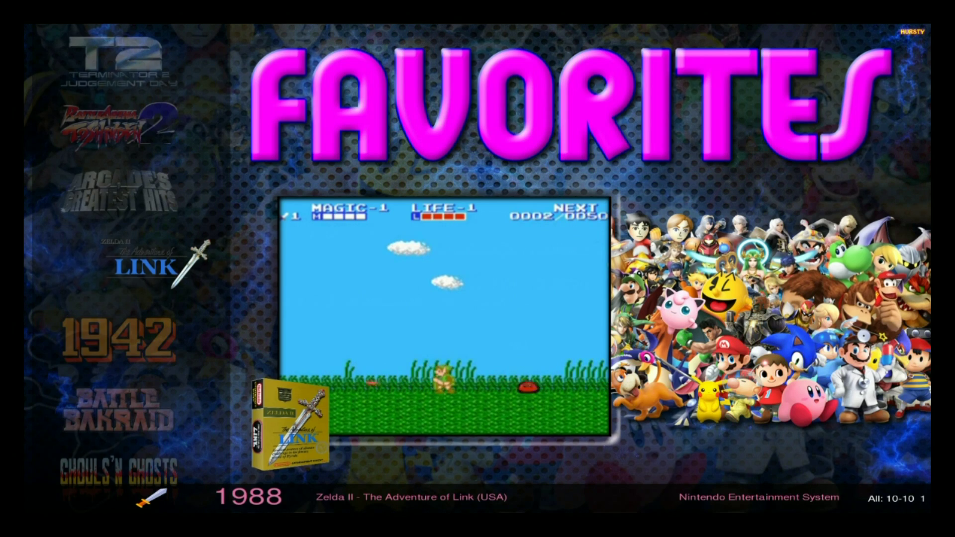
# Step: Open the Super Nintendo games and add Addams Family to Favourites
pyautogui.press('Escape')
pyautogui.press('Up')
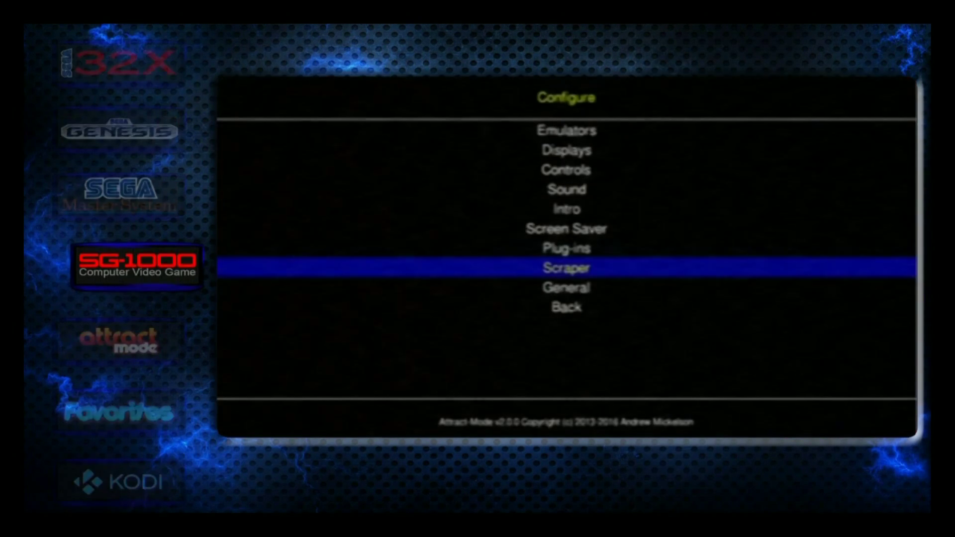
pyautogui.press('Up')
pyautogui.press('Up')
pyautogui.press('Up')
pyautogui.press('Escape')
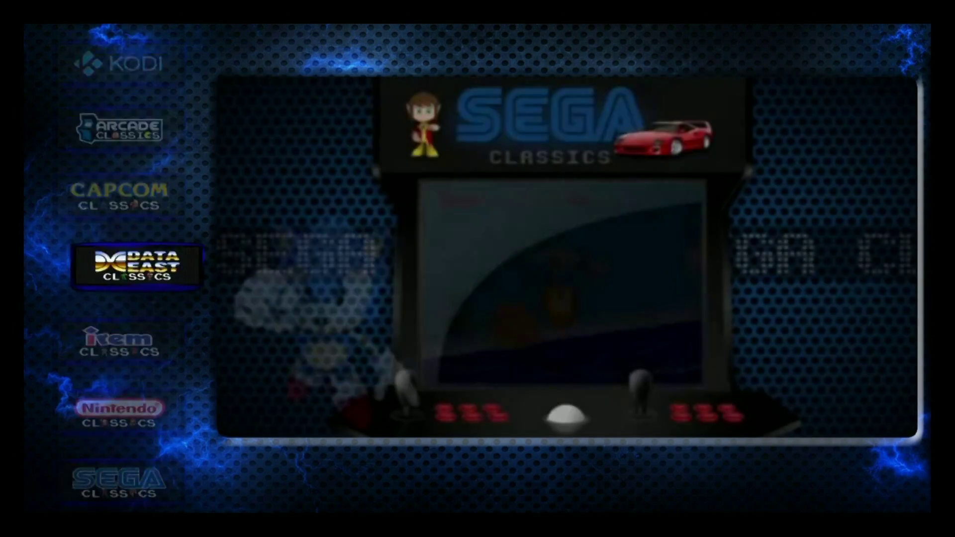
pyautogui.press('Up')
pyautogui.press('Up')
pyautogui.press('Up')
pyautogui.press('Up')
pyautogui.press('Up')
pyautogui.press('Up')
pyautogui.press('Up')
pyautogui.press('Up')
pyautogui.press('Up')
pyautogui.press('Up')
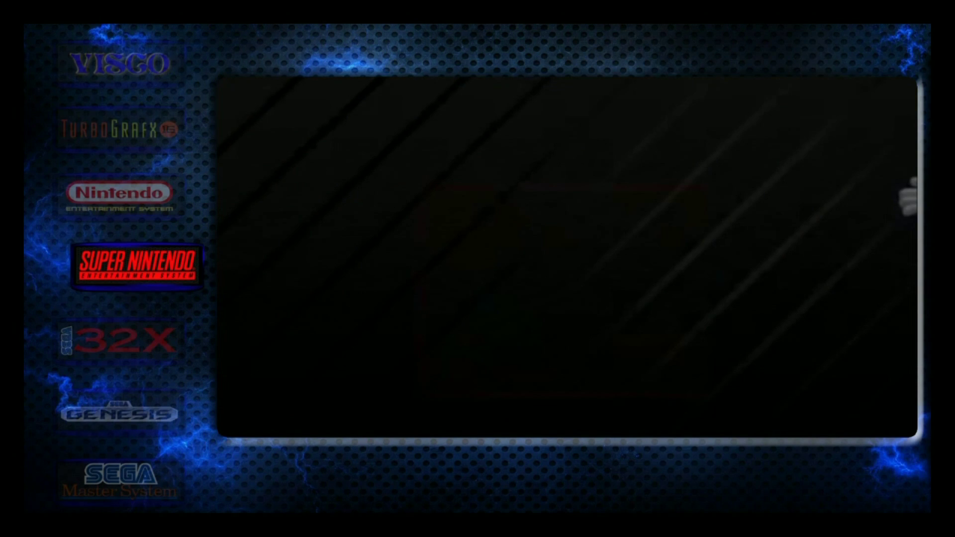
pyautogui.press('Return')
pyautogui.press('Down')
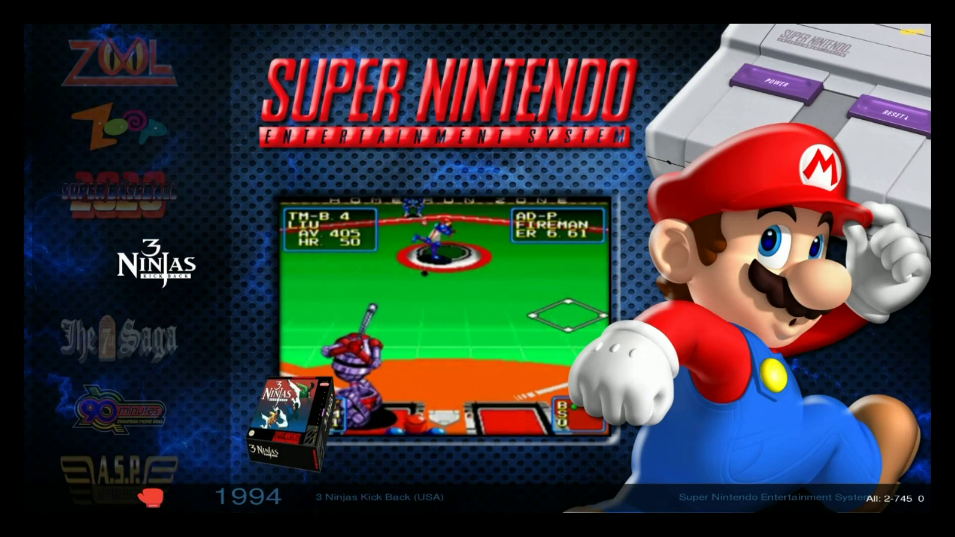
pyautogui.press('Down')
pyautogui.press('Down')
pyautogui.press('Down')
pyautogui.press('Down')
pyautogui.press('Down')
pyautogui.press('Down')
pyautogui.press('Down')
pyautogui.press('Down')
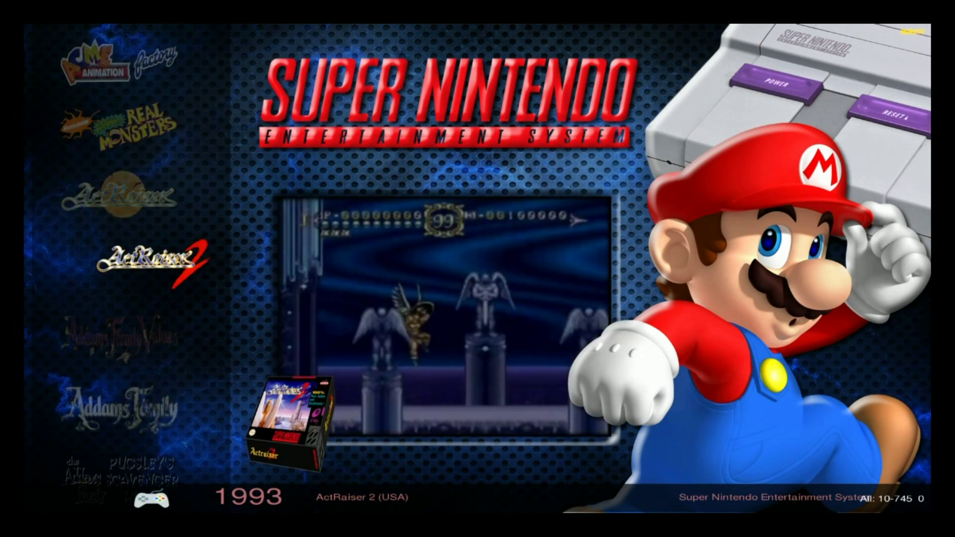
pyautogui.press('Down')
pyautogui.press('Down')
pyautogui.press('f')
pyautogui.press('Up')
pyautogui.press('Return')
# Step: Add Alien 3 to Favourites
pyautogui.press('Down')
pyautogui.press('Down')
pyautogui.press('Down')
pyautogui.press('Down')
pyautogui.press('Down')
pyautogui.press('Down')
pyautogui.press('Down')
pyautogui.press('Down')
pyautogui.press('Down')
pyautogui.press('Down')
pyautogui.press('Down')
pyautogui.press('Down')
pyautogui.press('Down')
pyautogui.press('Down')
pyautogui.press('Down')
pyautogui.press('Down')
pyautogui.press('Down')
pyautogui.press('Down')
pyautogui.press('Down')
pyautogui.press('Down')
pyautogui.press('Down')
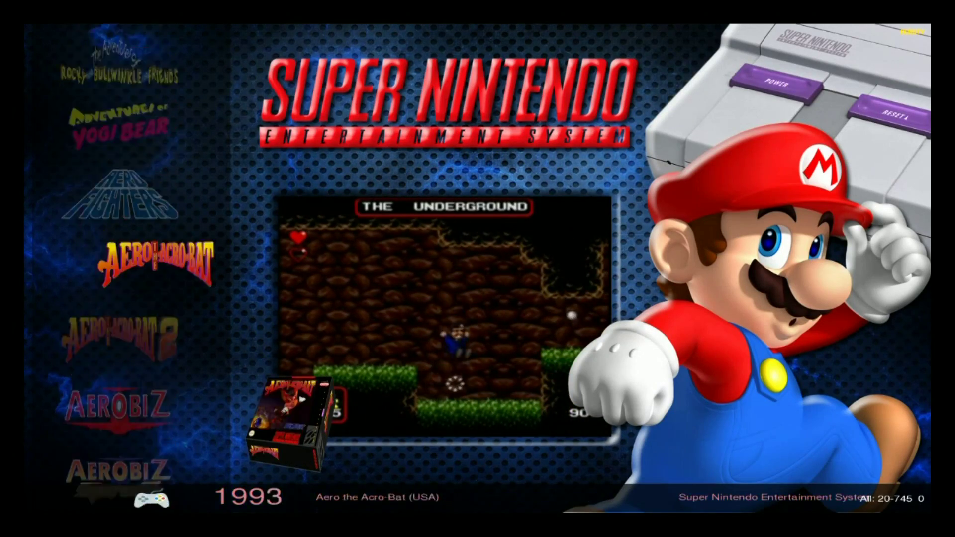
pyautogui.press('Up')
pyautogui.press('Up')
pyautogui.press('Up')
pyautogui.press('Up')
pyautogui.press('Up')
pyautogui.press('Up')
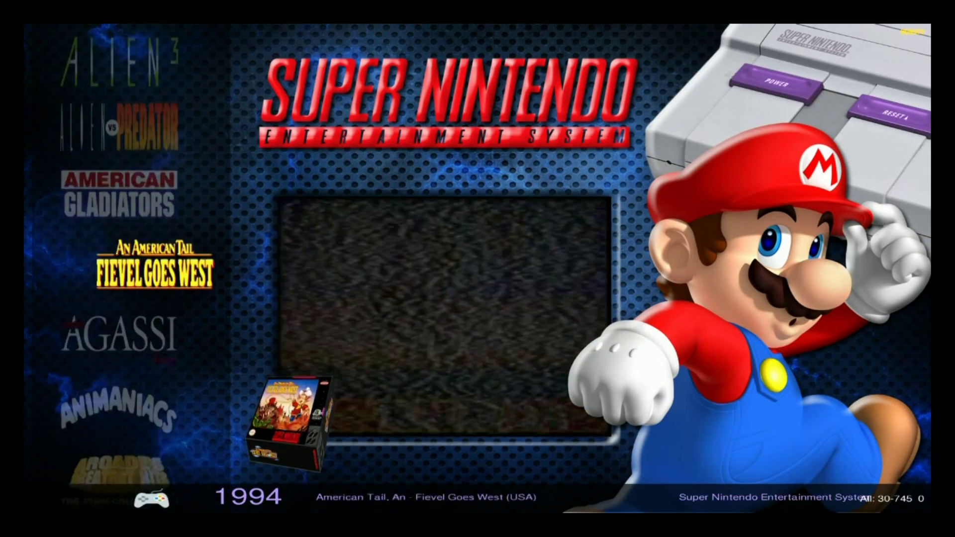
pyautogui.press('f')
pyautogui.press('Up')
pyautogui.press('Return')
# Step: Add Aladdin and Alien vs. Predator to Favourites, then return to the systems list
pyautogui.press('Up')
pyautogui.press('f')
pyautogui.press('Up')
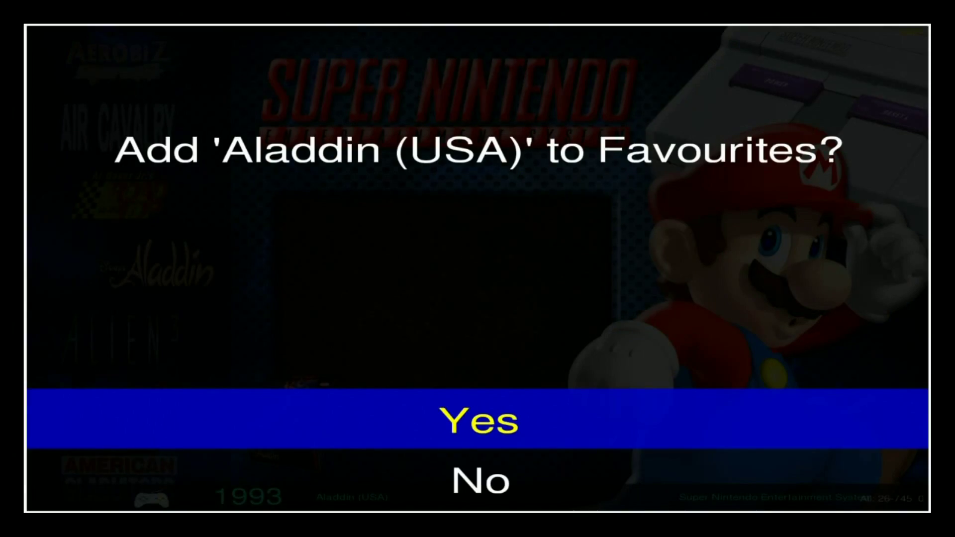
pyautogui.press('Return')
pyautogui.press('Down')
pyautogui.press('Down')
pyautogui.press('f')
pyautogui.press('Up')
pyautogui.press('Return')
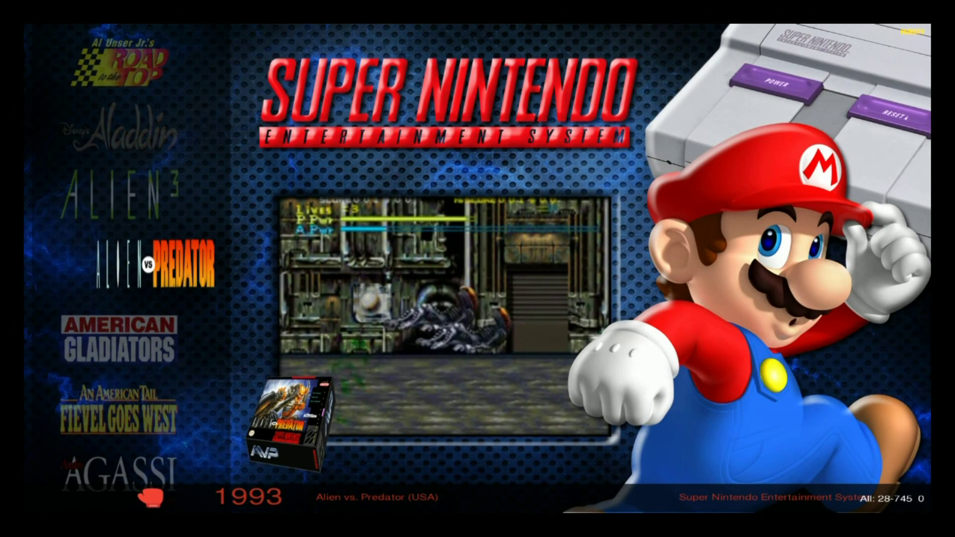
pyautogui.press('Escape')
pyautogui.press('Down')
pyautogui.press('Down')
pyautogui.press('Down')
pyautogui.press('Down')
pyautogui.press('Down')
pyautogui.press('Down')
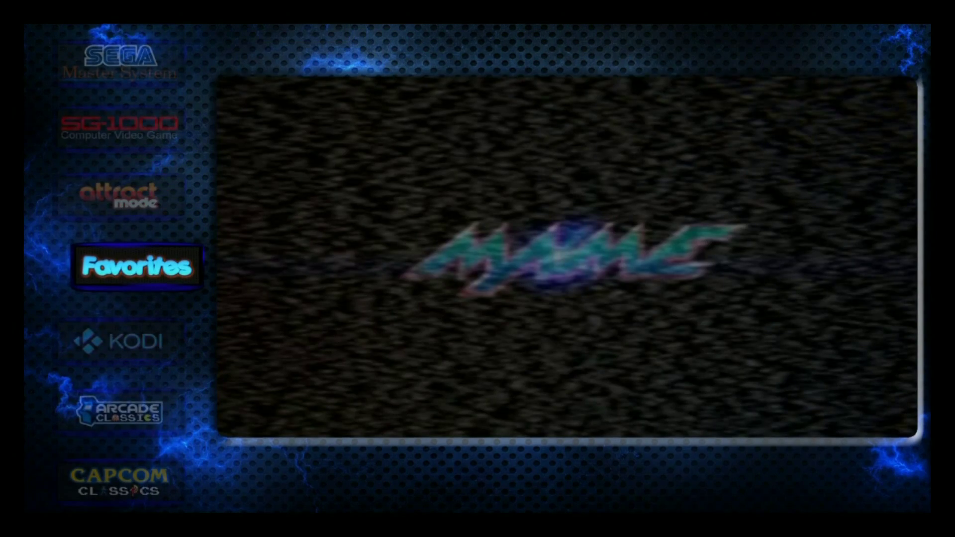
# Step: Review the current ten Favorites games, then return to the systems menu
pyautogui.press('Return')
pyautogui.press('Up')
pyautogui.press('Up')
pyautogui.press('Down')
pyautogui.press('Down')
pyautogui.press('Down')
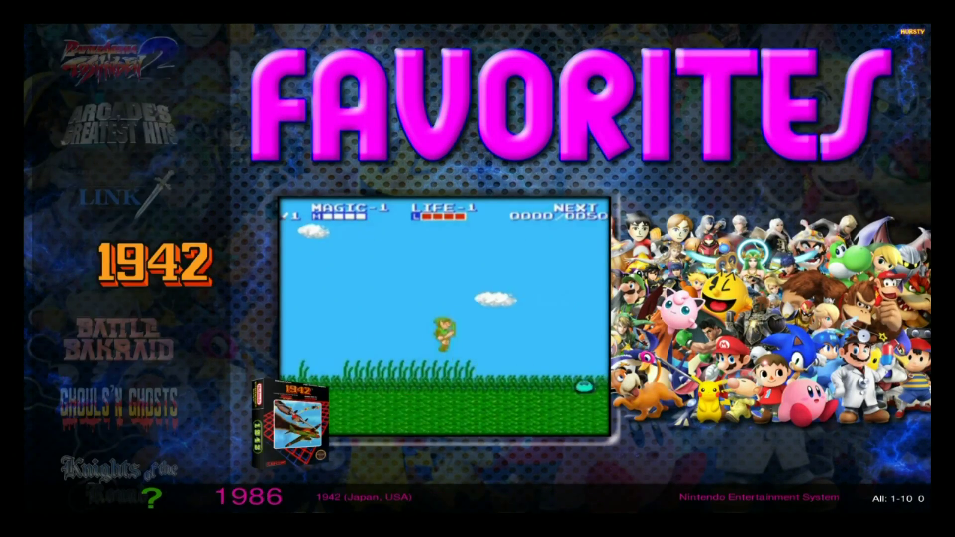
pyautogui.press('Up')
pyautogui.press('Up')
pyautogui.press('Up')
pyautogui.press('Up')
pyautogui.press('Up')
pyautogui.press('Up')
pyautogui.press('Up')
pyautogui.press('Up')
pyautogui.press('Up')
pyautogui.press('Up')
pyautogui.press('Up')
pyautogui.press('Up')
pyautogui.press('Up')
pyautogui.press('Escape')
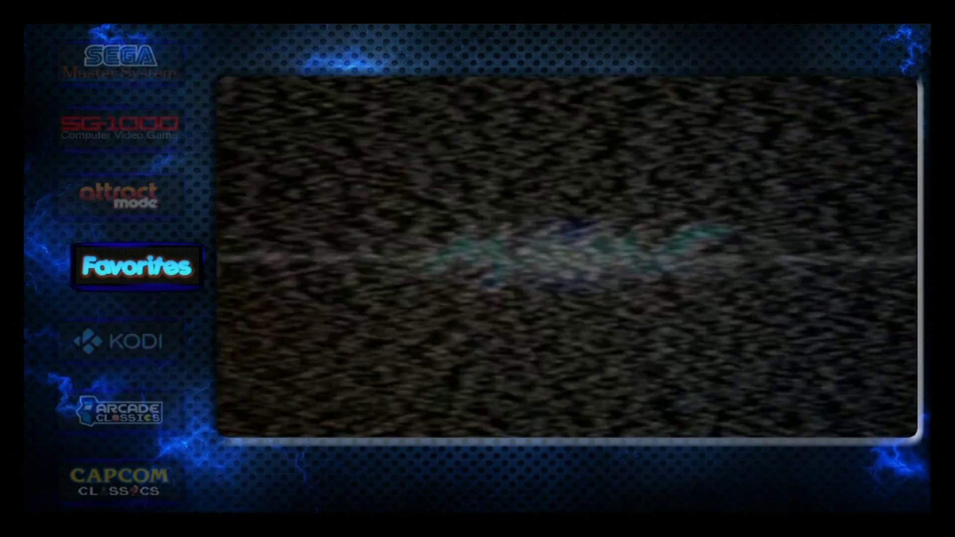
# Step: Run Generate Favorites from the Attract Mode display to rebuild the Favorites.txt romlist
pyautogui.press('Up')
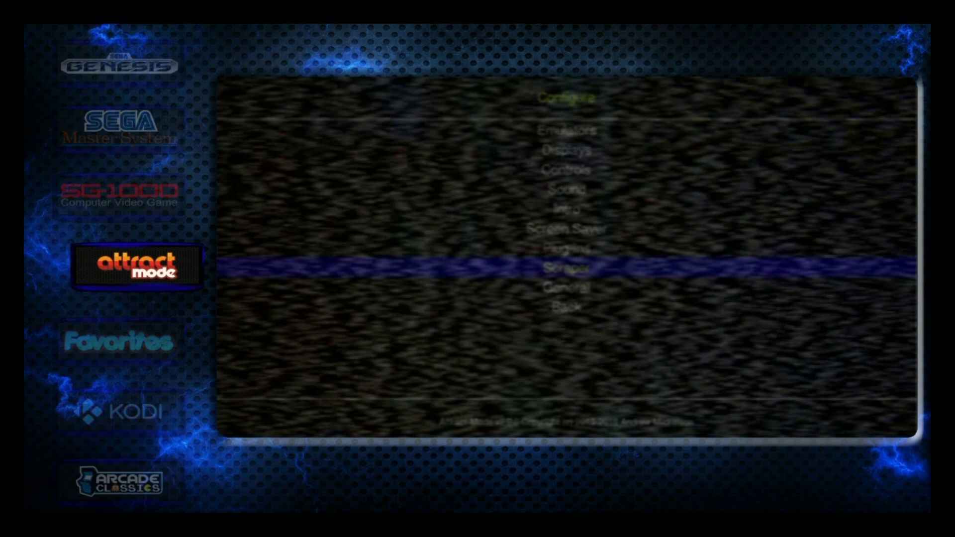
pyautogui.press('Return')
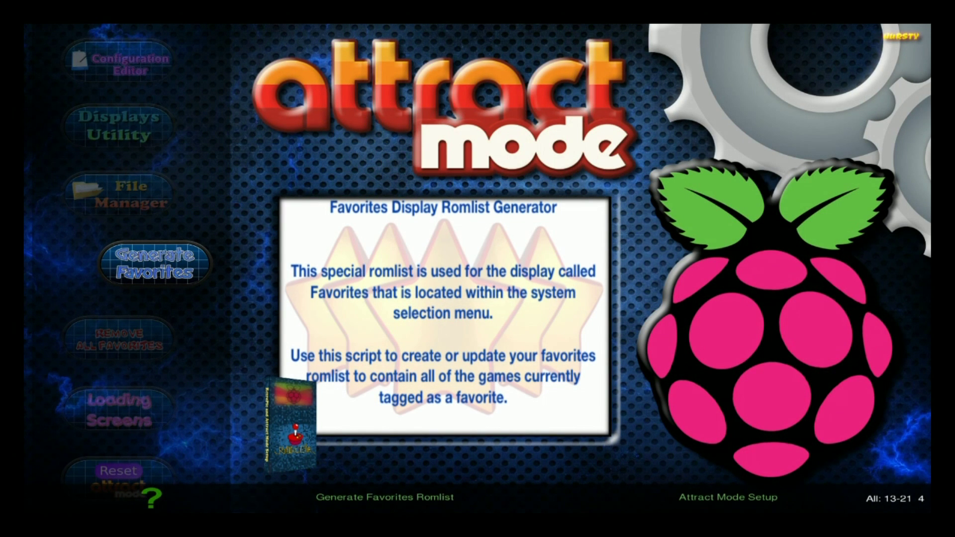
pyautogui.press('Return')
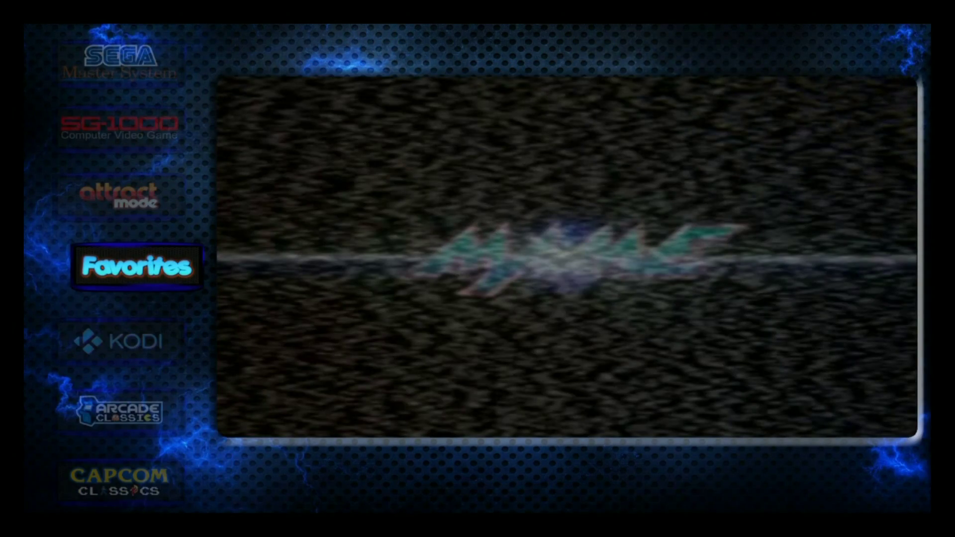
# Step: Browse the rebuilt Favorites list from The King of Dragons up to Addams Family
pyautogui.press('Return')
pyautogui.press('Down')
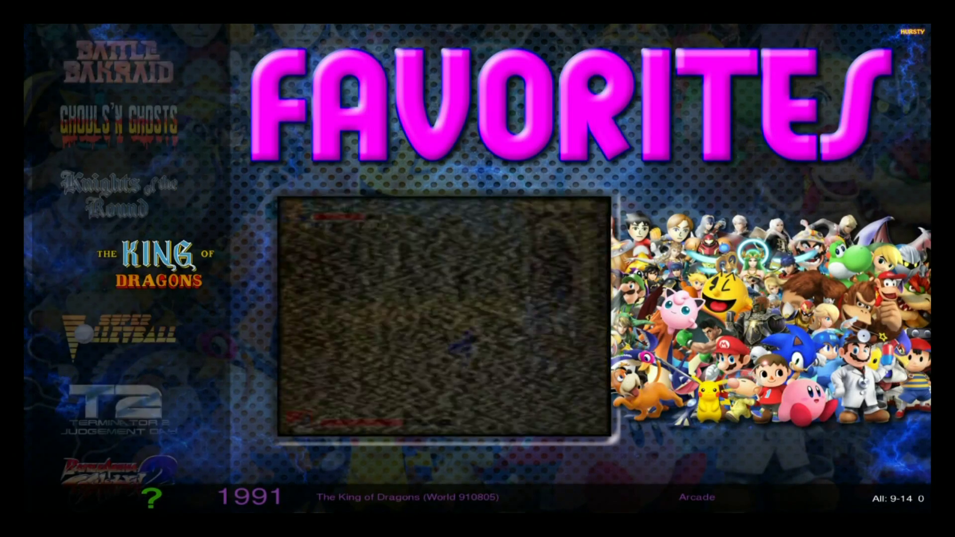
pyautogui.press('Up')
pyautogui.press('Up')
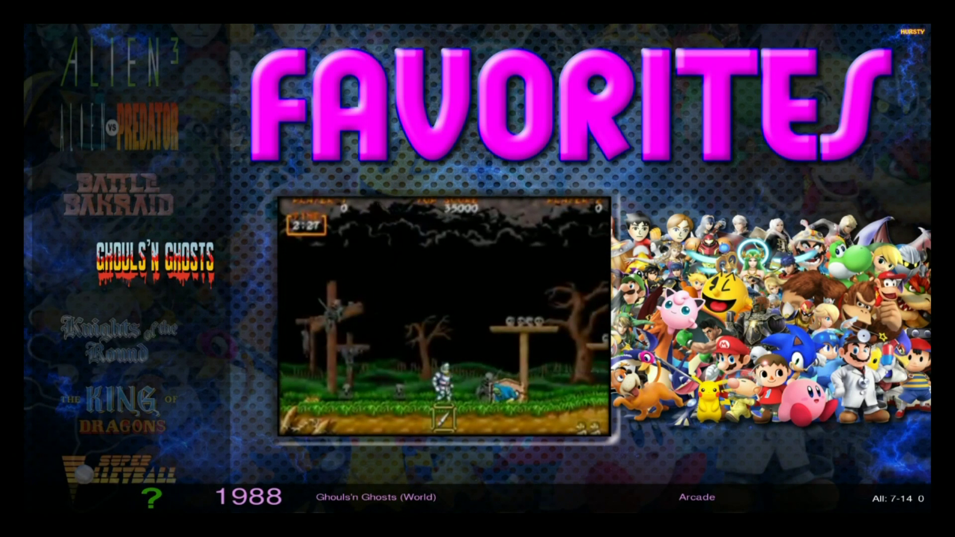
pyautogui.press('Up')
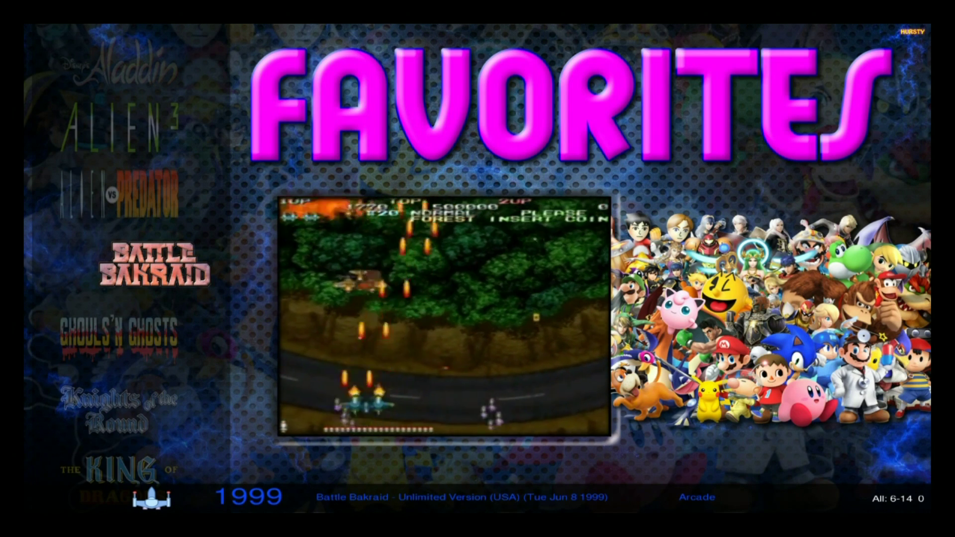
pyautogui.press('Up')
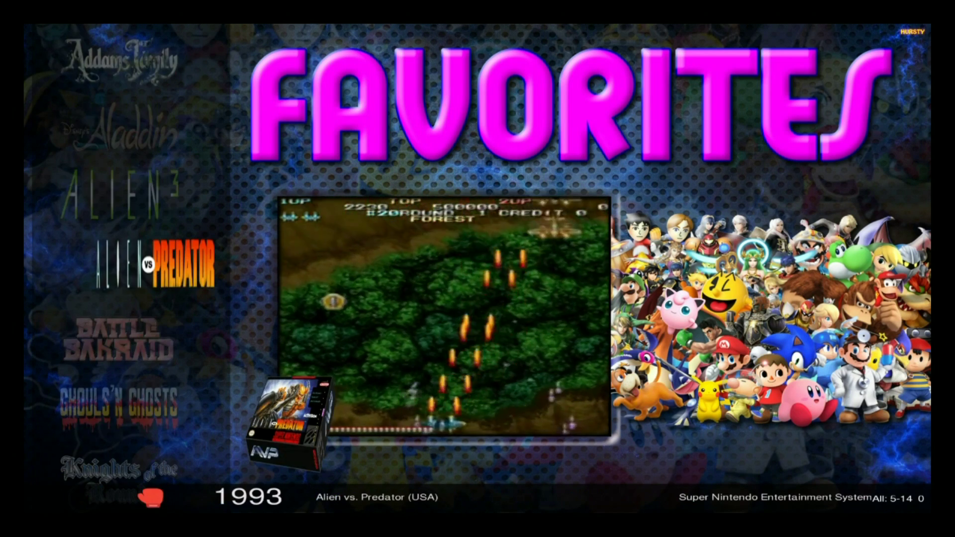
pyautogui.press('Up')
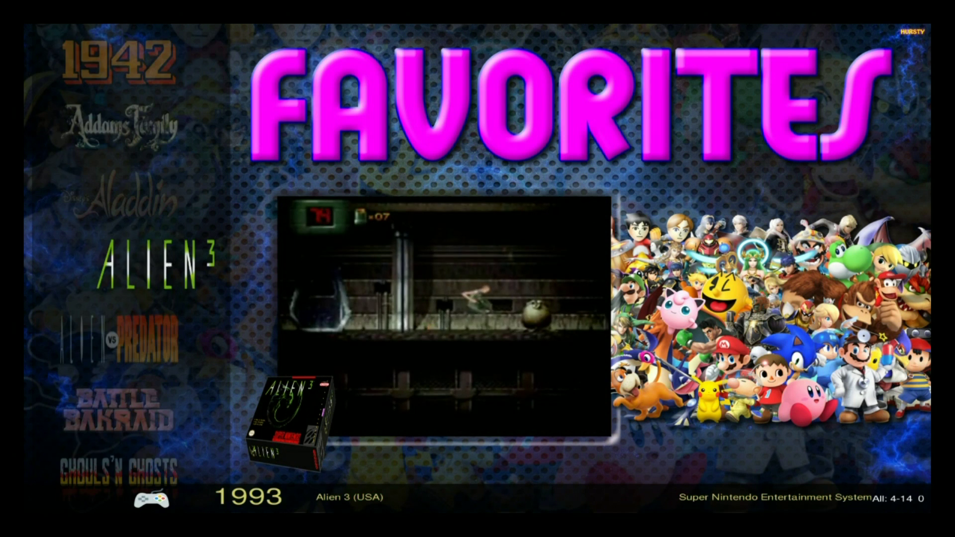
pyautogui.press('Up')
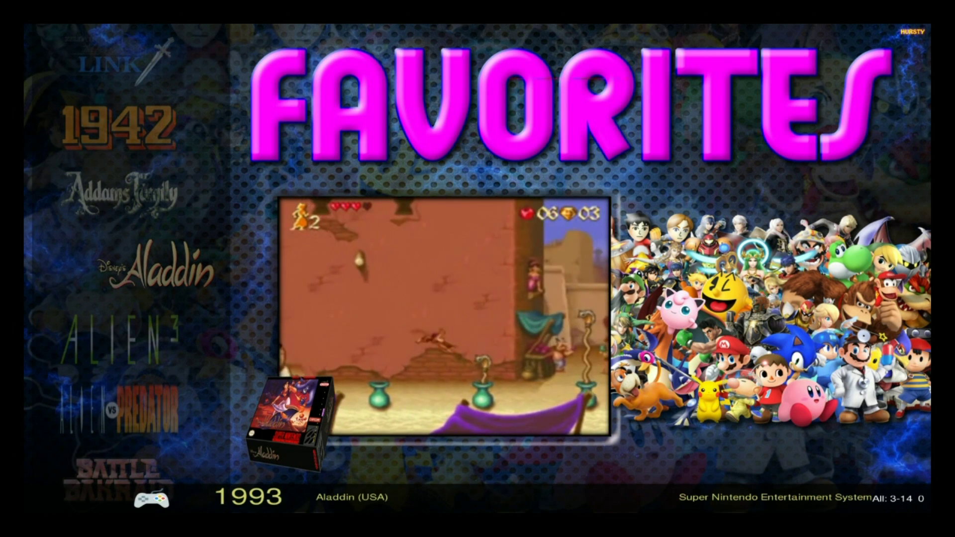
pyautogui.press('Up')
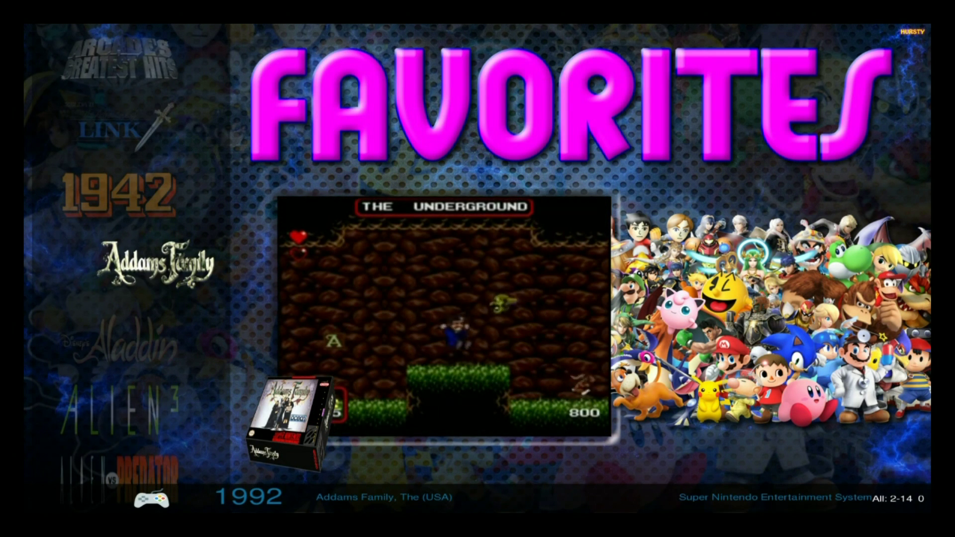